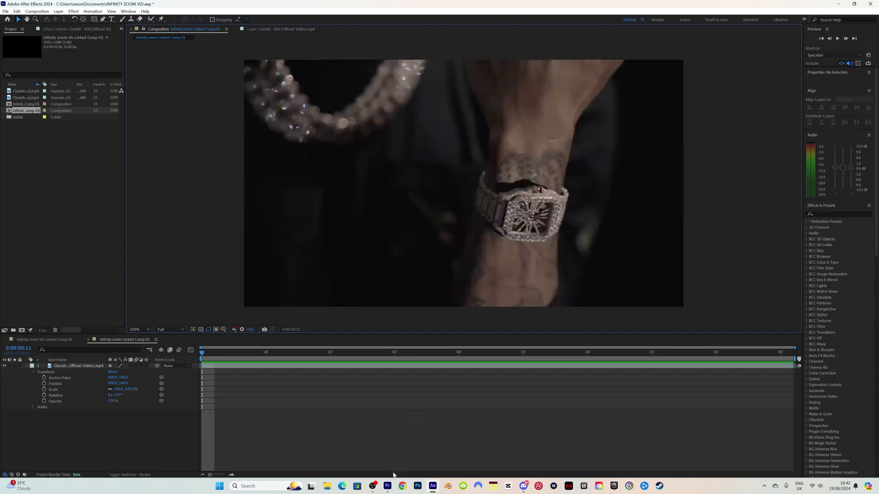
Switch to Premiere Pro, inspect the linked clip's Replace With After Effects Composition option, and return to After Effects.
{"action": "left_click", "coordinate": [387, 485]}
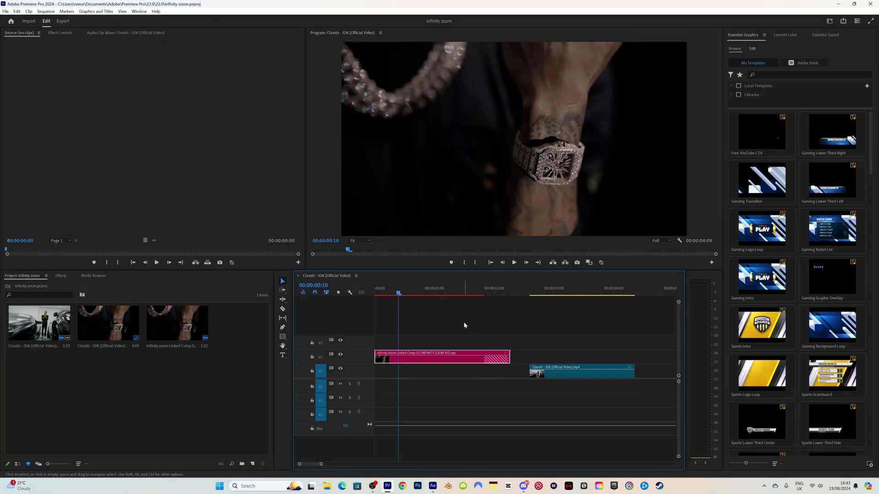
{"action": "right_click", "coordinate": [443, 362]}
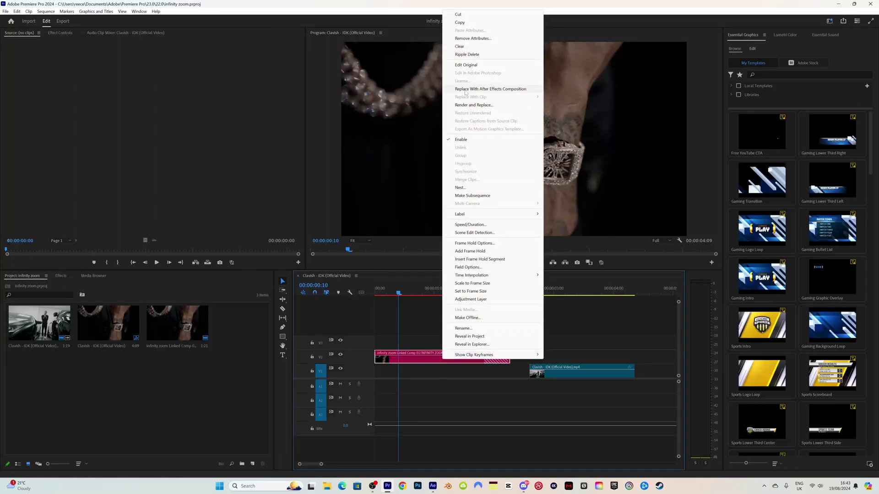
{"action": "left_click", "coordinate": [433, 364]}
{"action": "left_click", "coordinate": [432, 485]}
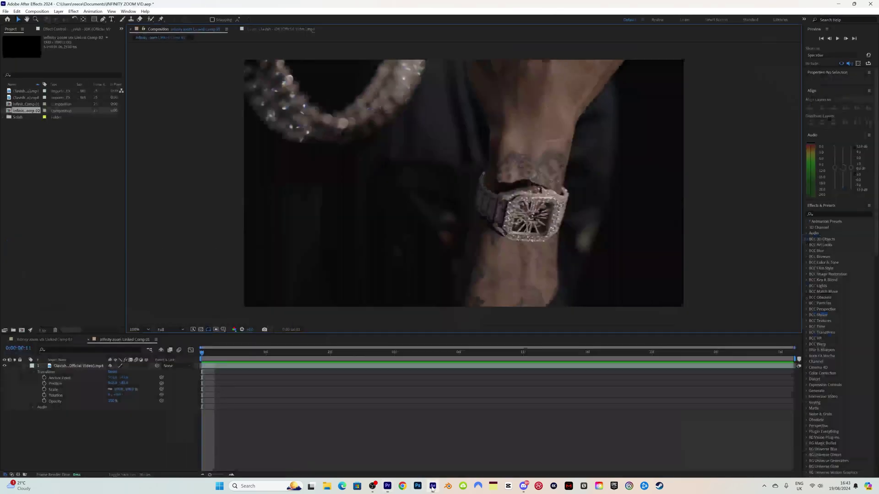
Preview the linked composition's watch clip and return the playhead to the start.
{"action": "scroll", "coordinate": [426, 254], "scroll_direction": "down", "scroll_amount": 4}
{"action": "scroll", "coordinate": [425, 255], "scroll_direction": "up", "scroll_amount": 4}
{"action": "key", "text": "space"}
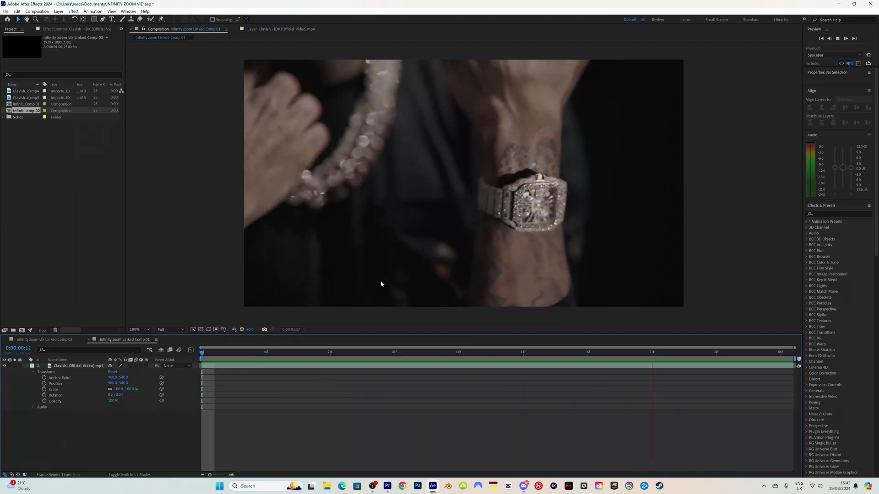
{"action": "key", "text": "space"}
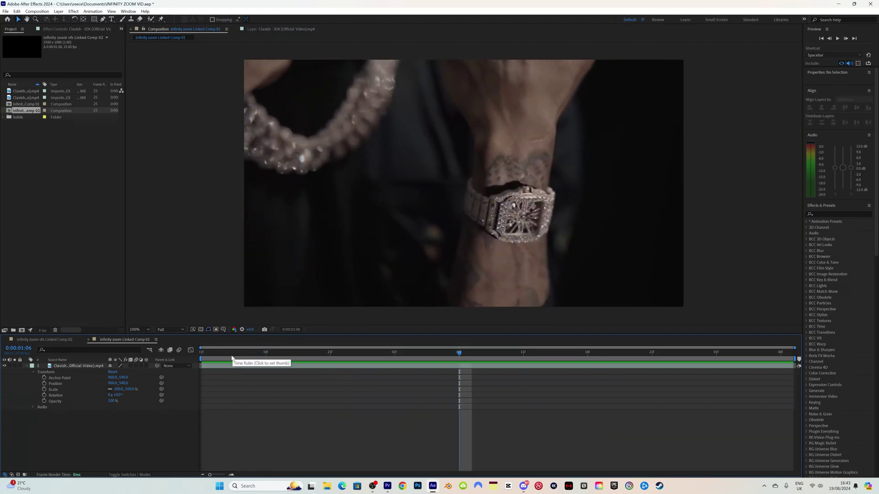
{"action": "left_click_drag", "start_coordinate": [218, 360], "coordinate": [181, 353]}
Scale the watch clip to 145% and move it so the watch sits near the frame's centre.
{"action": "left_click", "coordinate": [46, 372]}
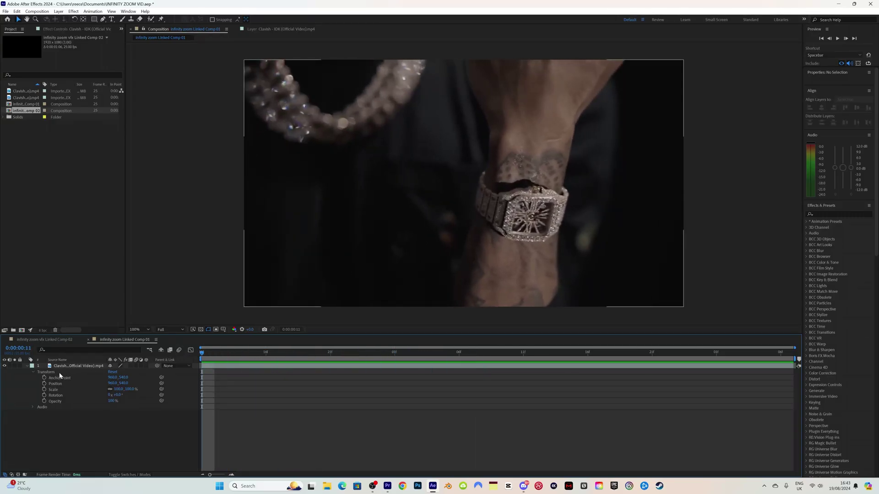
{"action": "left_click_drag", "start_coordinate": [120, 390], "coordinate": [134, 389]}
{"action": "left_click_drag", "start_coordinate": [523, 243], "coordinate": [448, 206]}
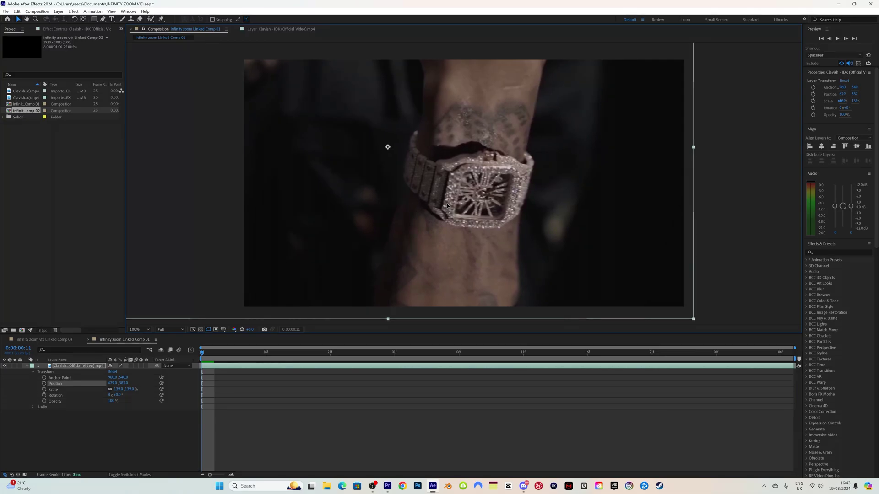
{"action": "left_click", "coordinate": [119, 389]}
{"action": "type", "text": "145"}
{"action": "key", "text": "Return"}
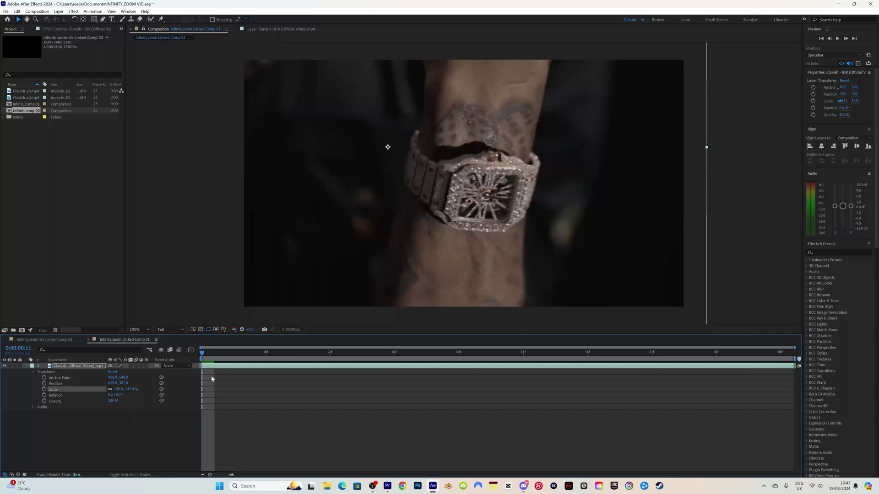
Using the proportional grid as a temporary guide, centre the watch dial in the frame and set the clip's scale to 147%.
{"action": "left_click", "coordinate": [224, 330]}
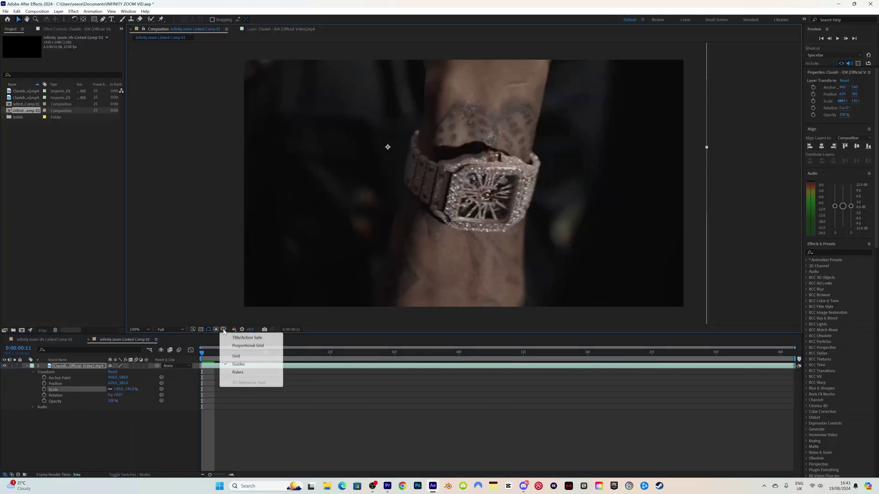
{"action": "left_click", "coordinate": [248, 346]}
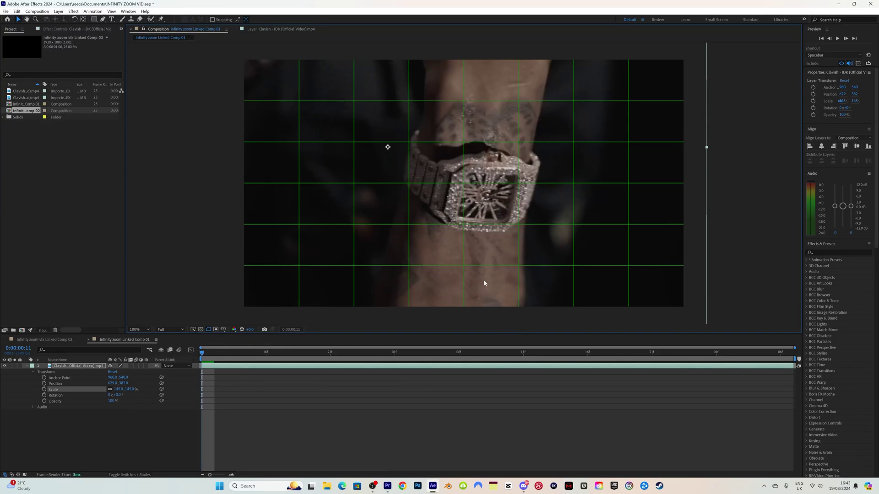
{"action": "mouse_move", "coordinate": [521, 256]}
{"action": "left_mouse_down"}
{"action": "mouse_move", "coordinate": [493, 251]}
{"action": "mouse_move", "coordinate": [500, 242]}
{"action": "left_mouse_up"}
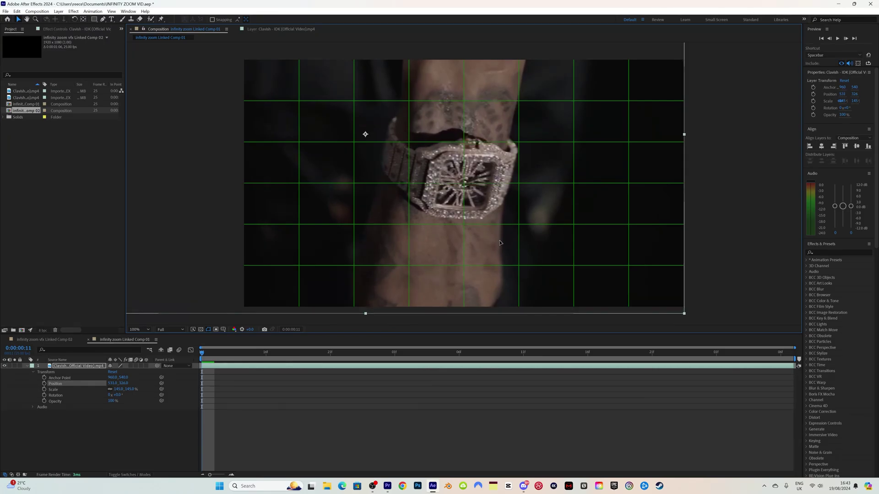
{"action": "left_click", "coordinate": [119, 389]}
{"action": "type", "text": "1"}
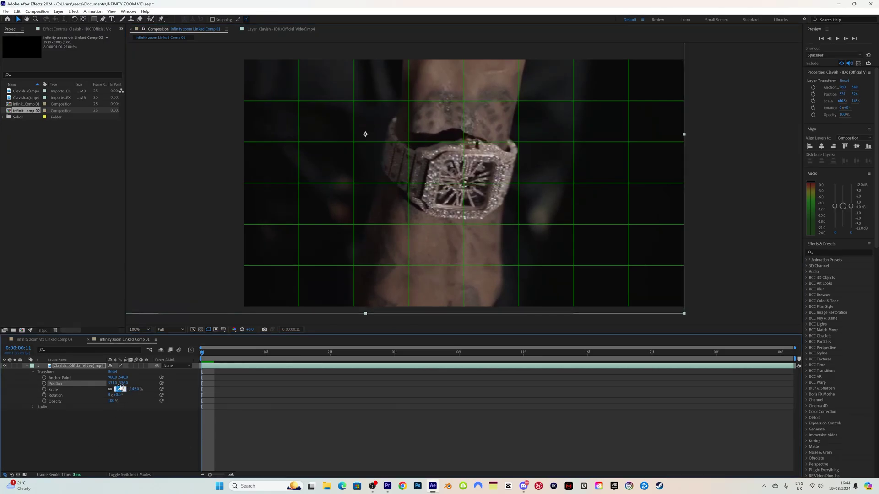
{"action": "type", "text": "47"}
{"action": "key", "text": "Return"}
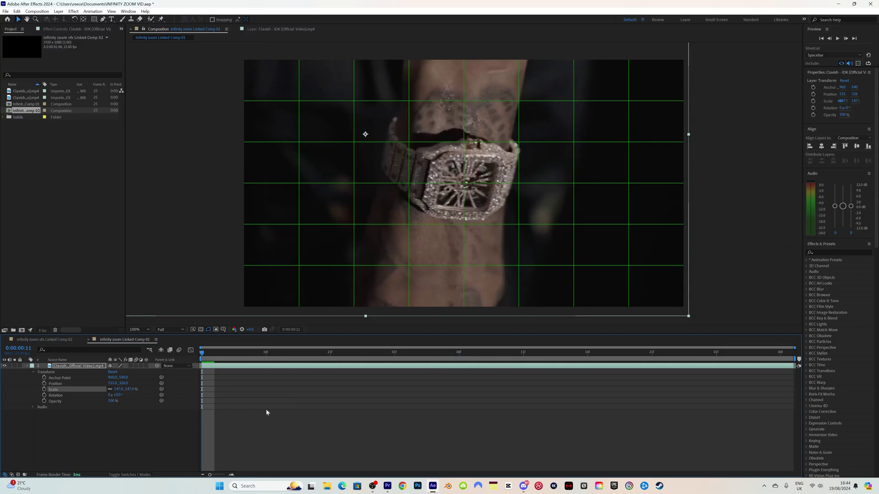
{"action": "left_click_drag", "start_coordinate": [495, 213], "coordinate": [493, 212]}
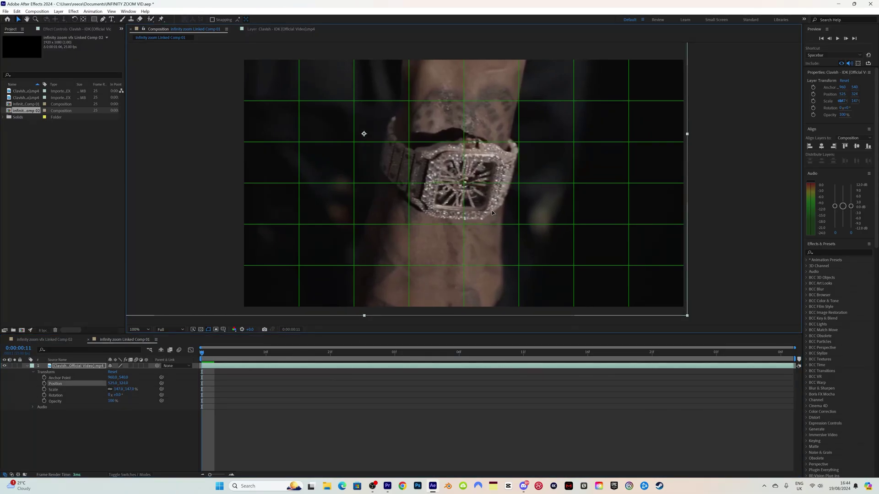
{"action": "left_click", "coordinate": [223, 330]}
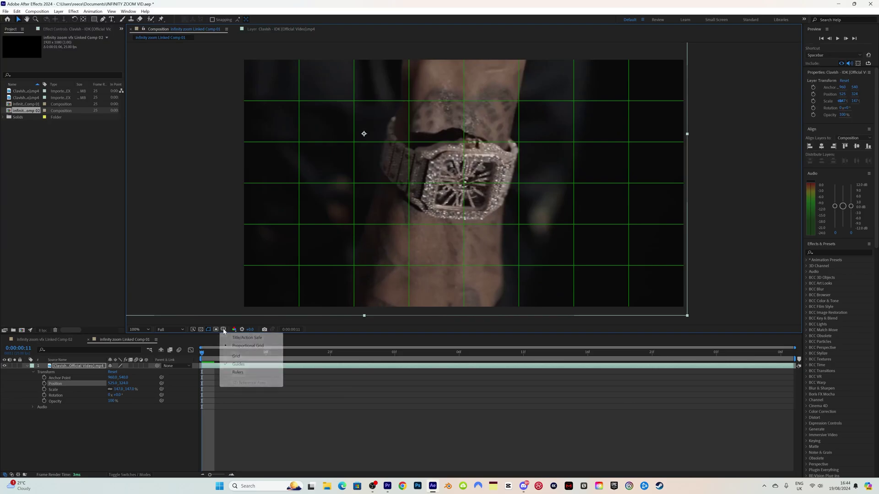
{"action": "left_click", "coordinate": [244, 347]}
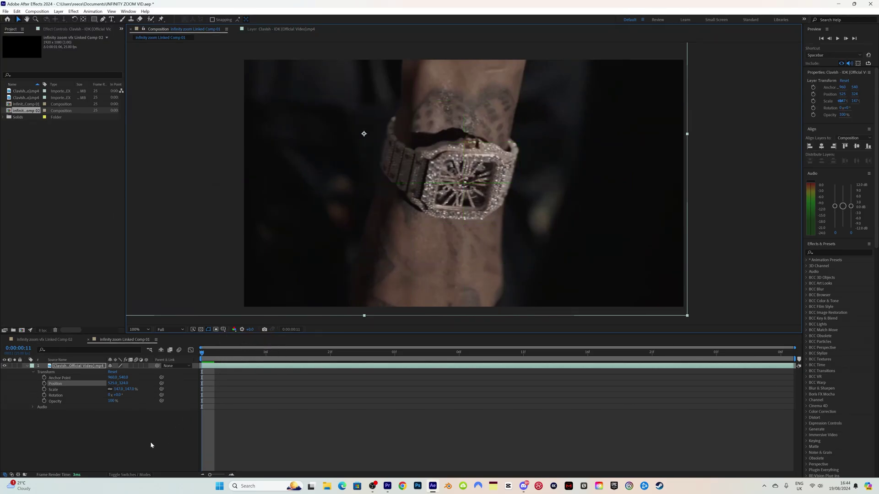
Split the watch clip layer at 0:00:01:03.
{"action": "left_click_drag", "start_coordinate": [224, 356], "coordinate": [426, 364]}
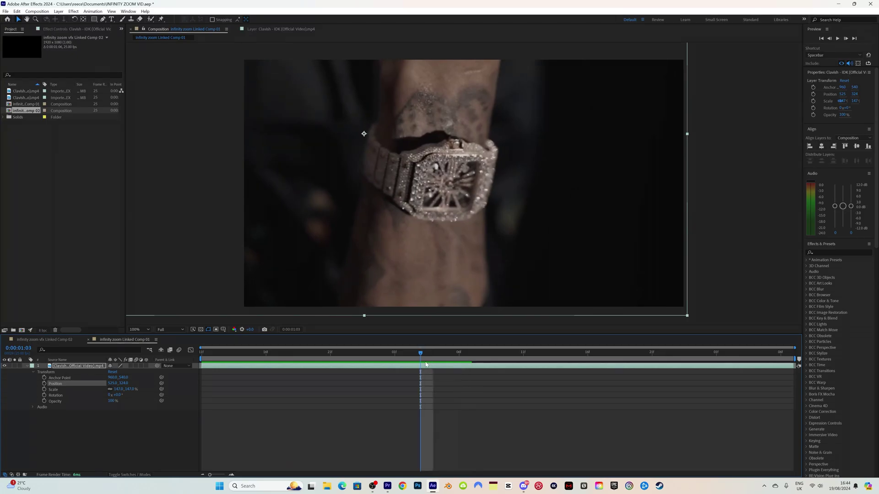
{"action": "left_click", "coordinate": [430, 367]}
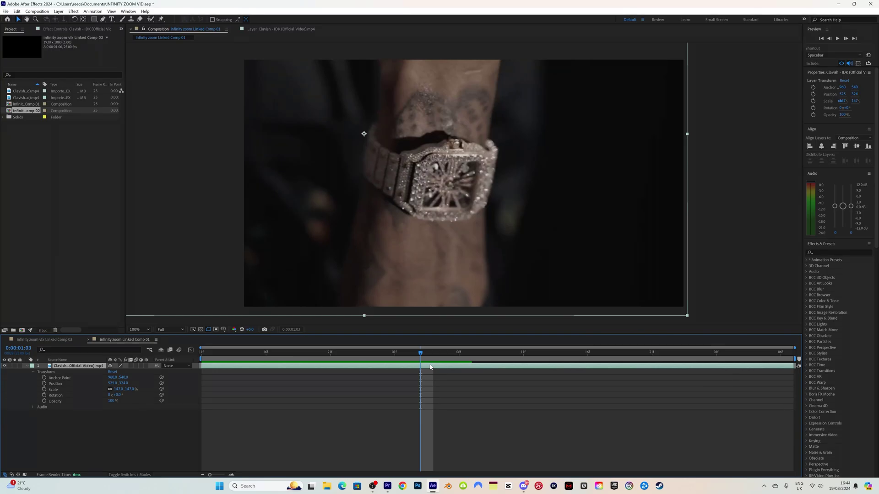
{"action": "key", "text": "ctrl+shift+d"}
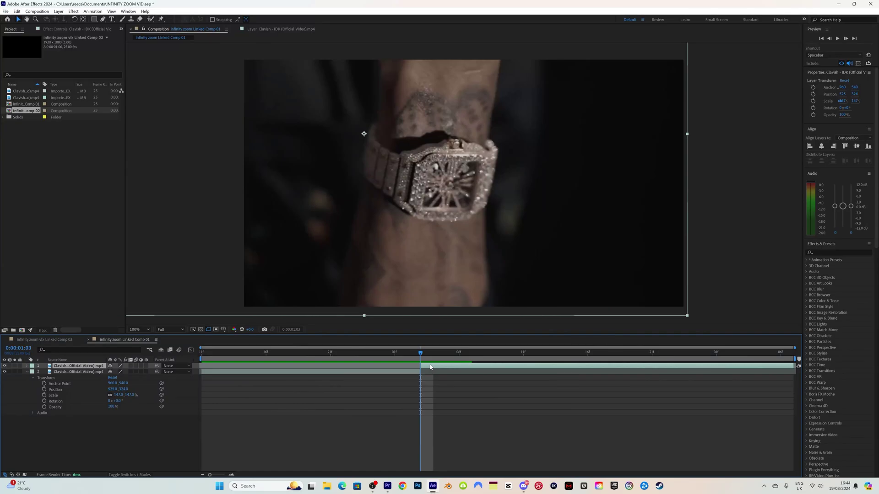
{"action": "mouse_move", "coordinate": [421, 353]}
{"action": "left_mouse_down"}
{"action": "mouse_move", "coordinate": [329, 353]}
{"action": "mouse_move", "coordinate": [424, 351]}
{"action": "left_mouse_up"}
Apply Freeze Frame to the second clip segment at 0:00:01:03 and preview the composition from the start.
{"action": "right_click", "coordinate": [433, 369]}
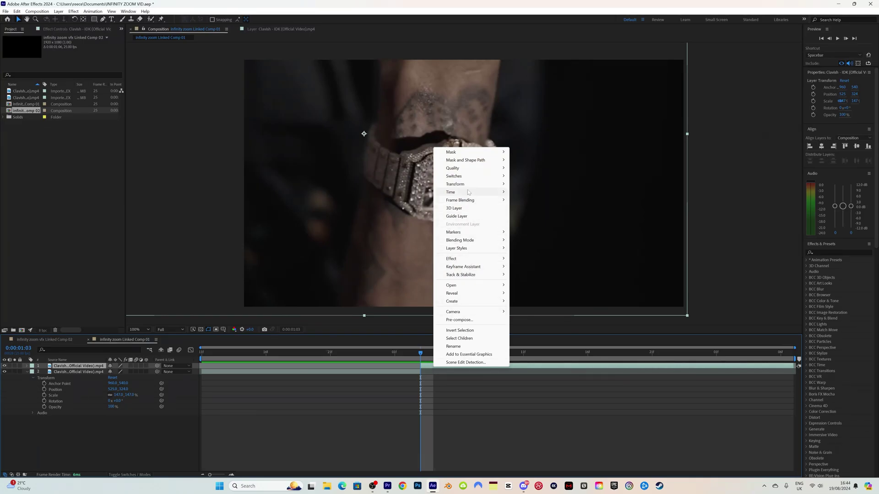
{"action": "mouse_move", "coordinate": [476, 193]}
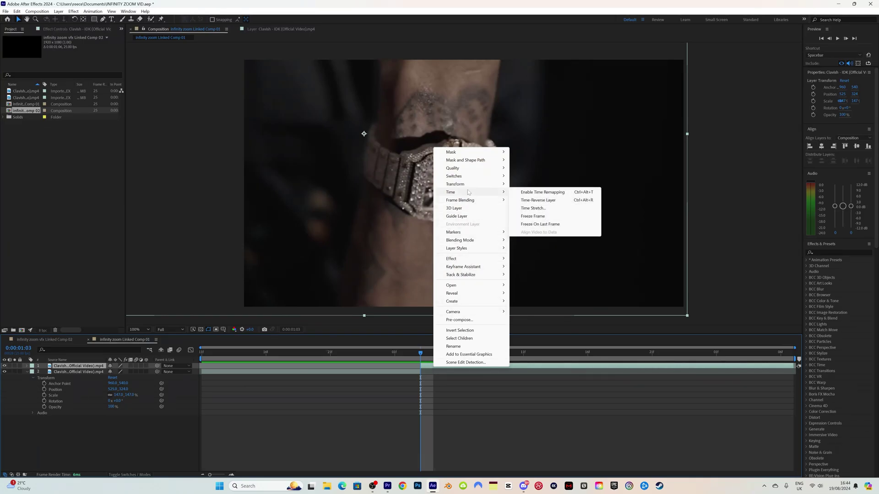
{"action": "left_click", "coordinate": [531, 216]}
{"action": "left_click_drag", "start_coordinate": [420, 353], "coordinate": [202, 352]}
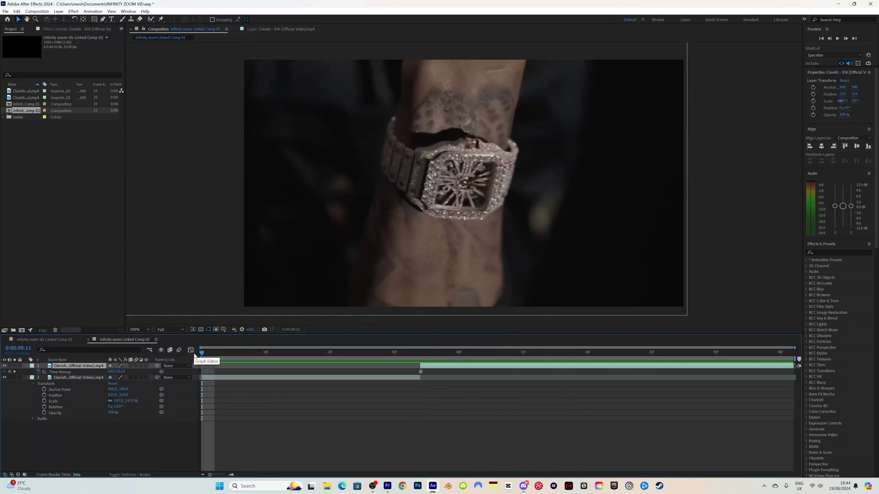
{"action": "key", "text": "space"}
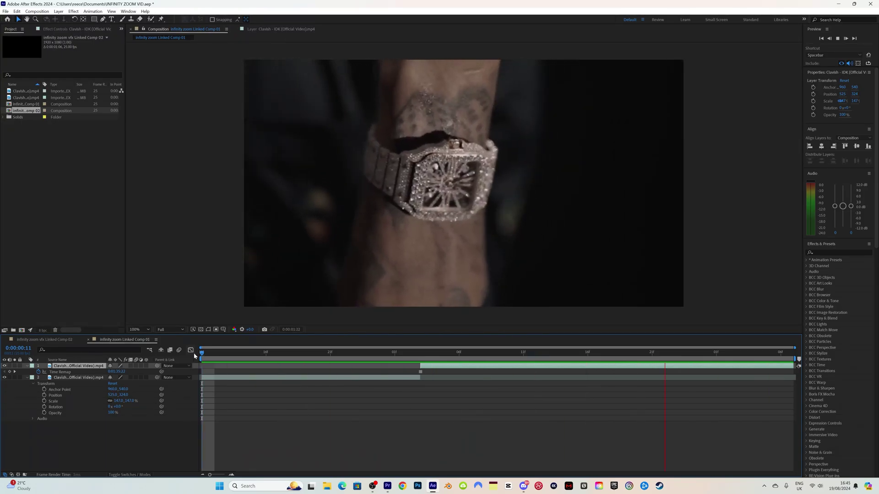
Trace a Pen tool mask around the watch dial on the frozen layer at 0:00:01:03 and invert it.
{"action": "left_click", "coordinate": [420, 358]}
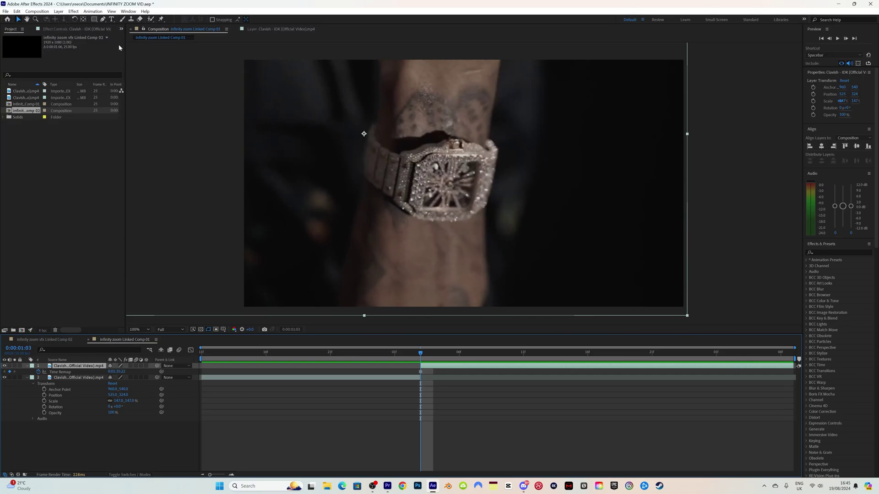
{"action": "left_click", "coordinate": [103, 19]}
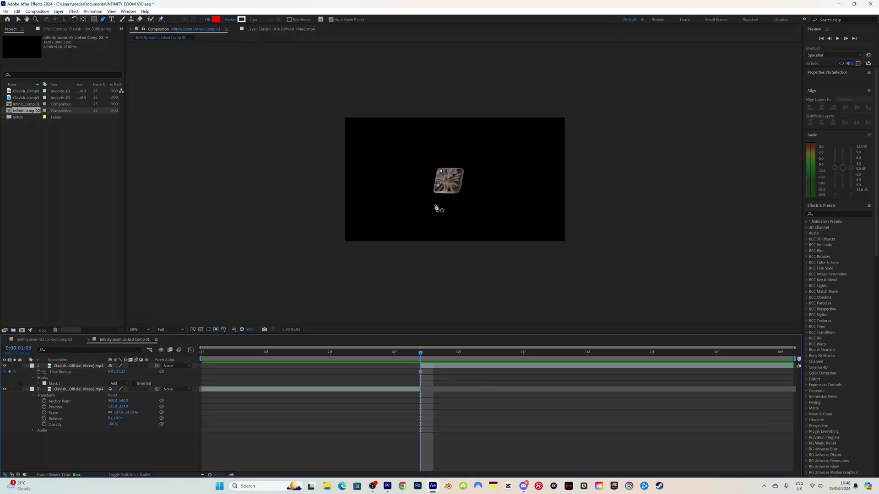
{"action": "key", "text": "slash"}
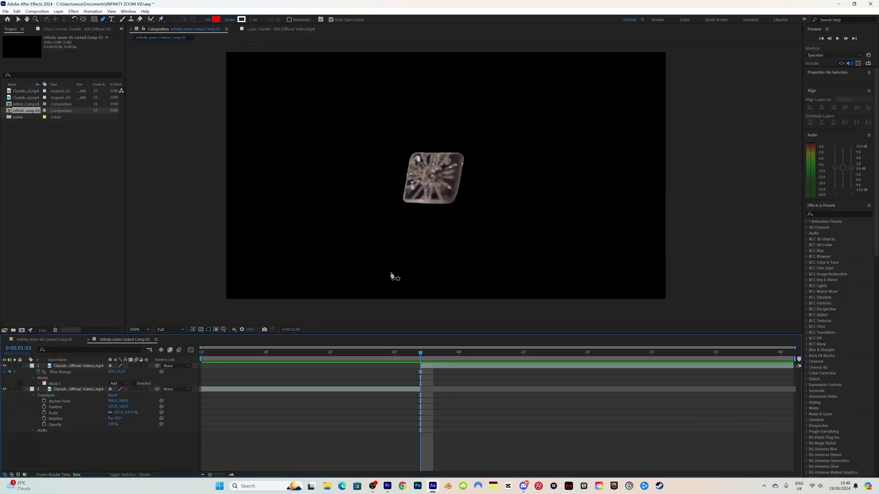
{"action": "left_click", "coordinate": [56, 384]}
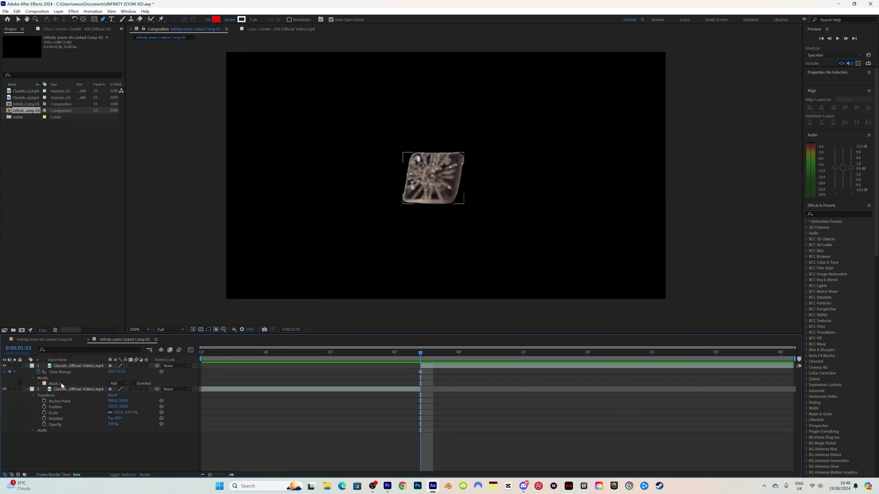
{"action": "left_click", "coordinate": [133, 383]}
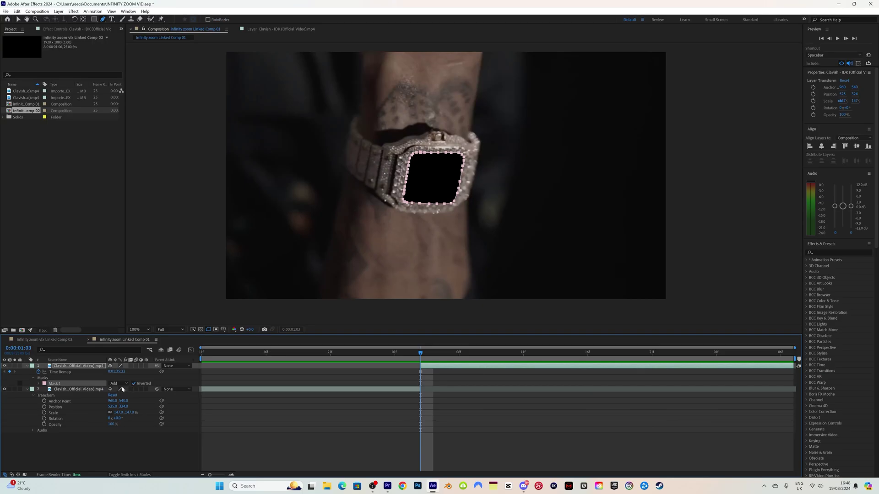
{"action": "left_click", "coordinate": [140, 453]}
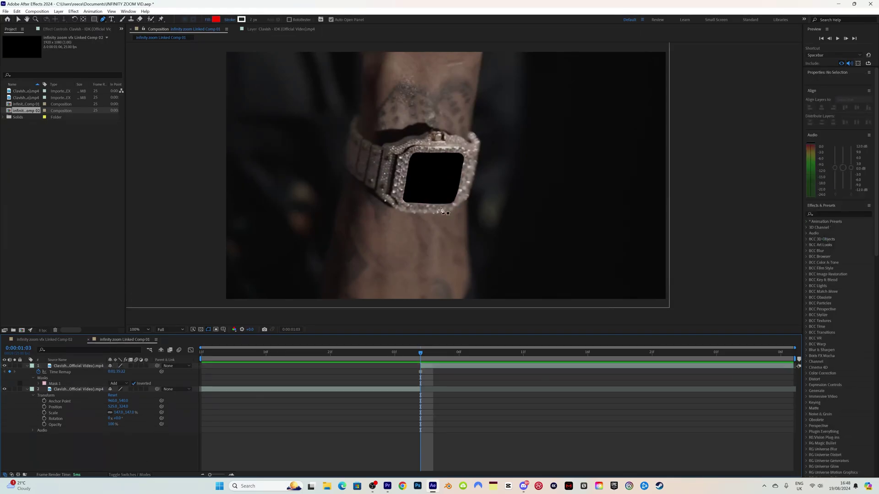
Set the watch dial mask's feather to 6 pixels.
{"action": "left_click", "coordinate": [43, 384]}
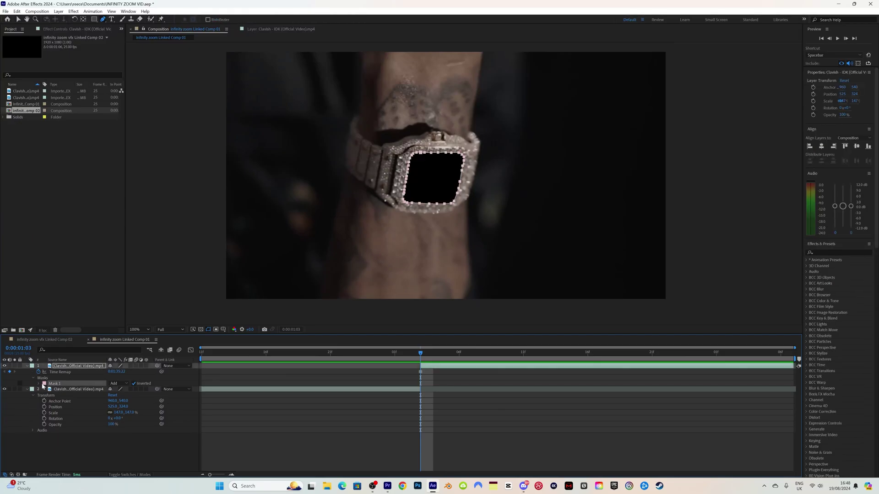
{"action": "left_click", "coordinate": [39, 384]}
{"action": "left_click", "coordinate": [66, 396]}
{"action": "left_click", "coordinate": [115, 395]}
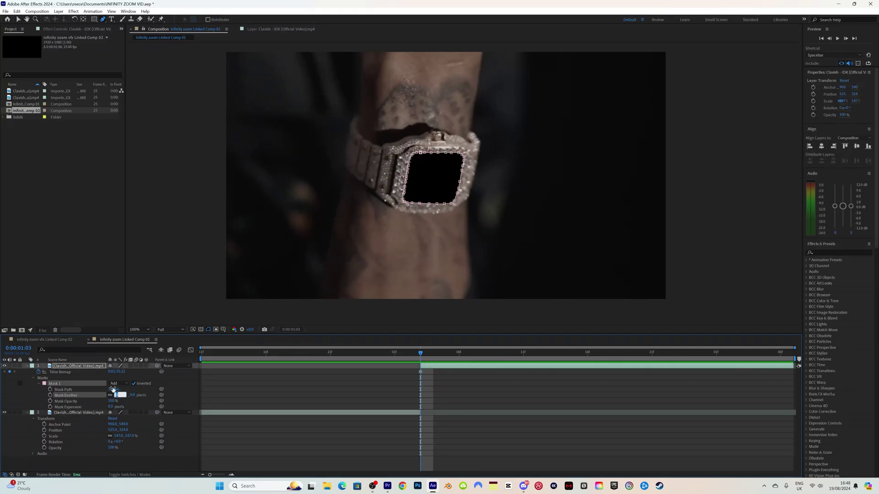
{"action": "type", "text": "6"}
{"action": "key", "text": "Return"}
{"action": "left_click", "coordinate": [123, 462]}
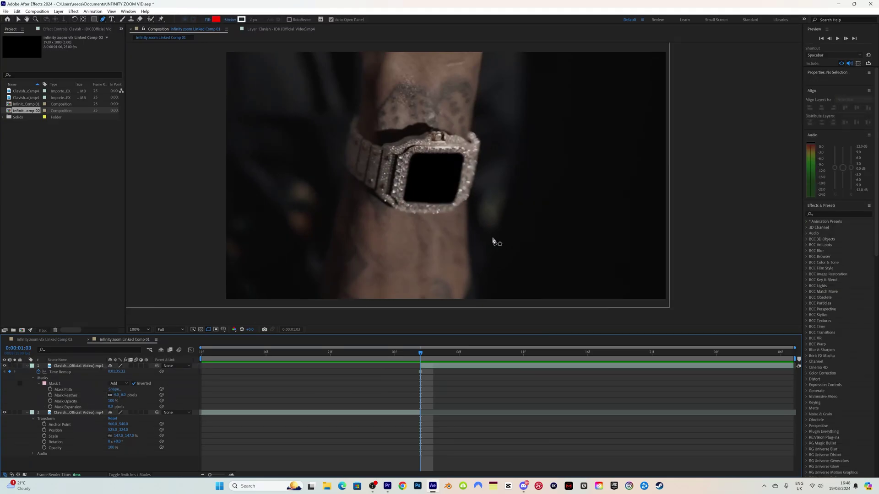
Select the frozen layer with the Selection tool and collapse the properties of both clip layers.
{"action": "key", "text": "v"}
{"action": "left_click", "coordinate": [439, 366]}
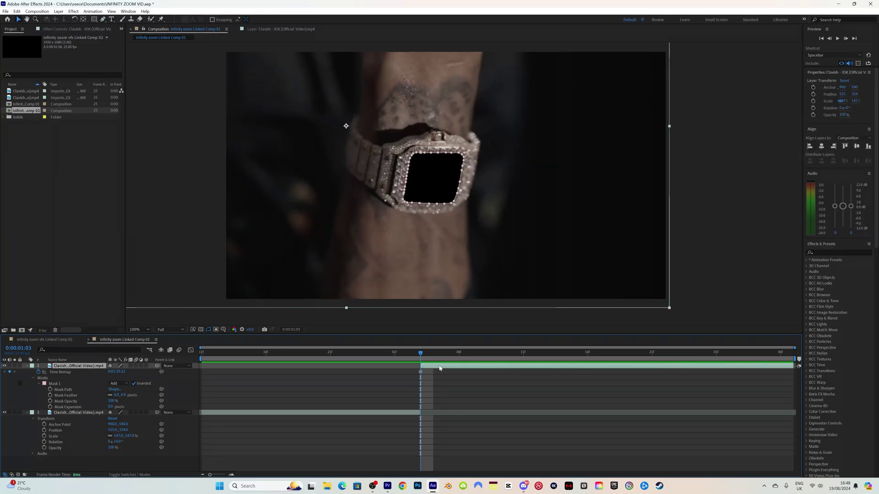
{"action": "left_click", "coordinate": [28, 412]}
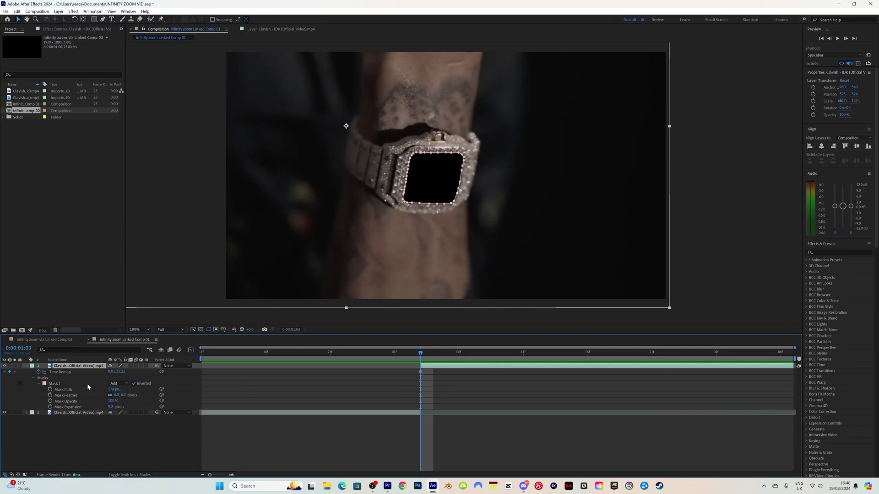
{"action": "left_click", "coordinate": [27, 367]}
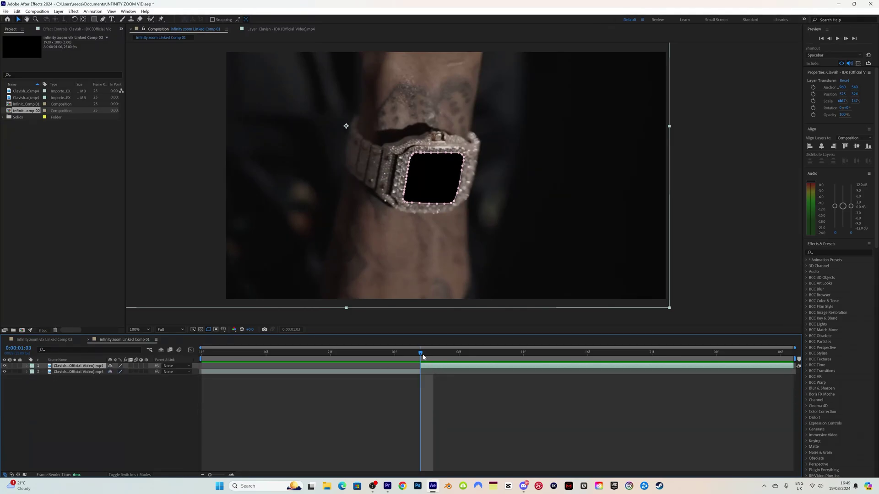
{"action": "key", "text": "ctrl+d"}
{"action": "left_click", "coordinate": [445, 373]}
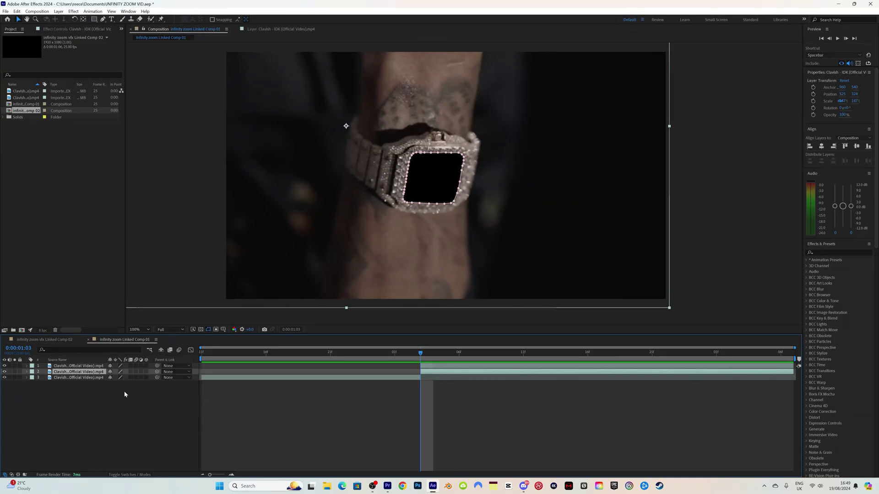
{"action": "left_click", "coordinate": [26, 372]}
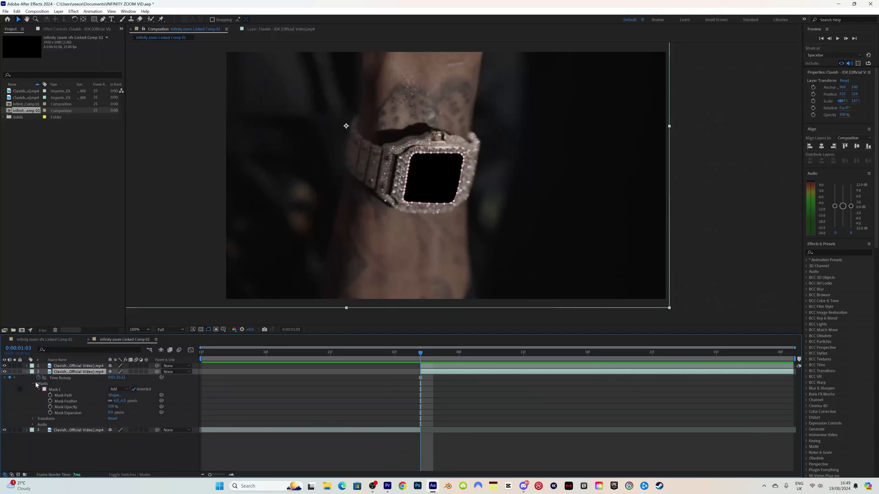
{"action": "left_click", "coordinate": [33, 384]}
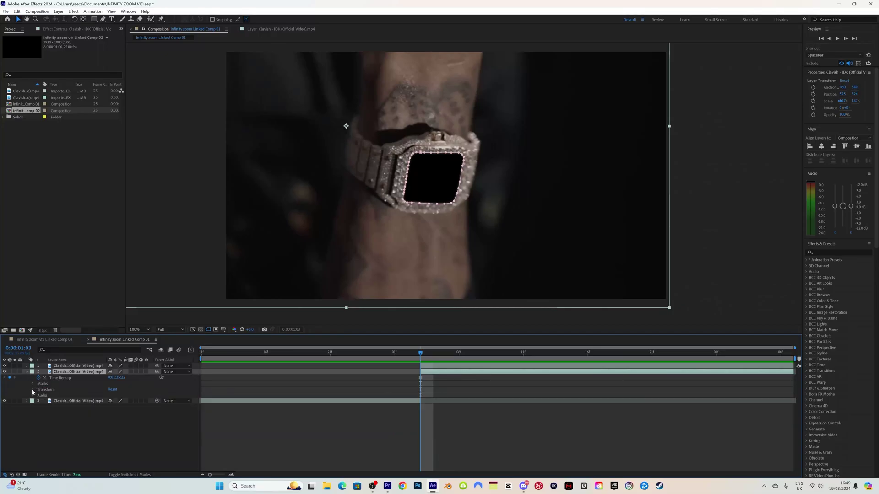
{"action": "key", "text": "Delete"}
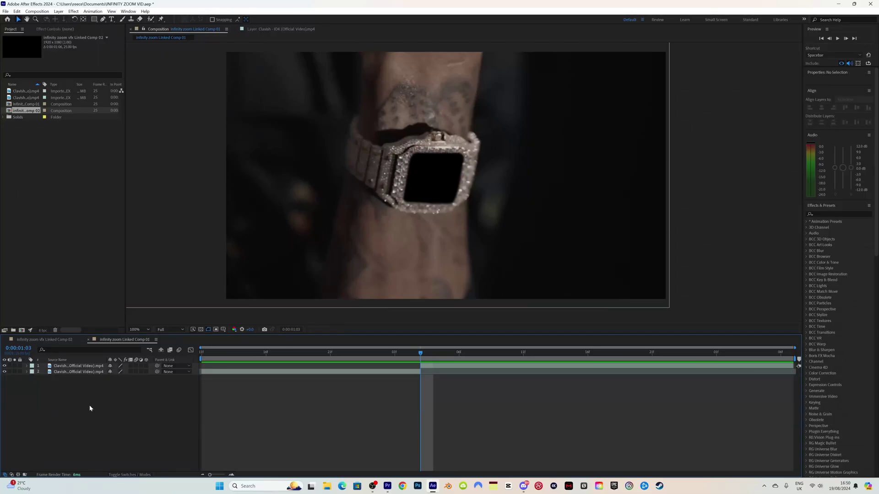
Add a new two-node camera layer to the composition with the custom preset.
{"action": "right_click", "coordinate": [90, 405]}
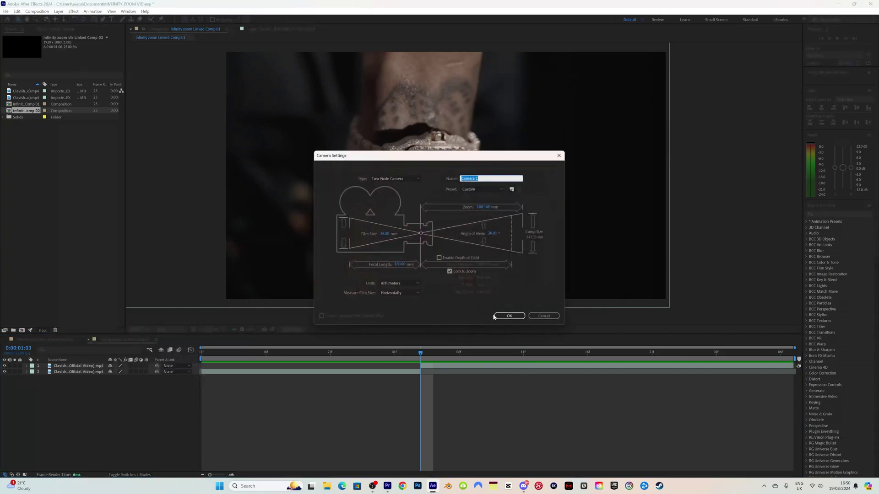
{"action": "left_click", "coordinate": [505, 313]}
{"action": "left_click", "coordinate": [496, 270]}
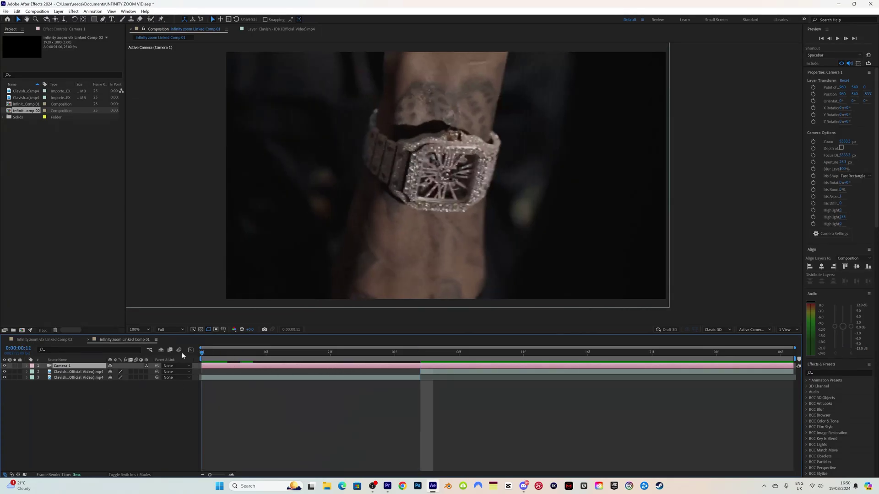
Keyframe all of the camera's Transform properties at the start of the composition, 0:00:00:11.
{"action": "key", "text": "space"}
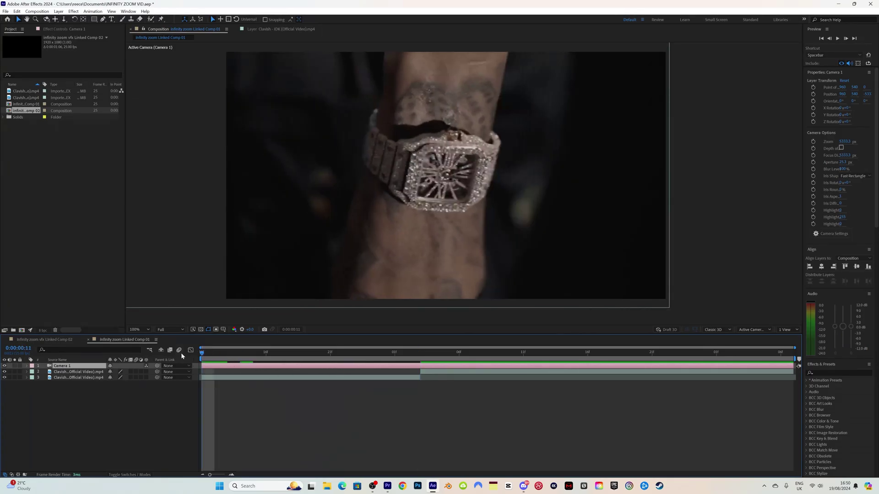
{"action": "left_click", "coordinate": [27, 366]}
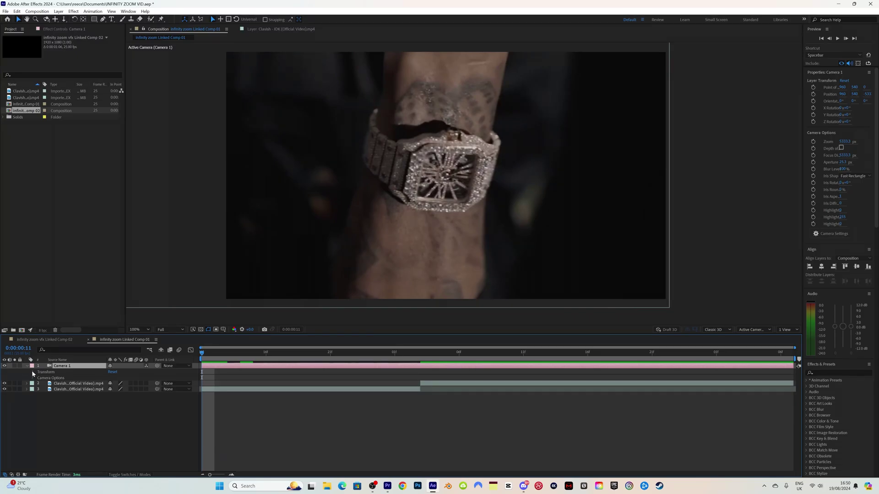
{"action": "left_click", "coordinate": [33, 372]}
{"action": "left_click", "coordinate": [45, 372]}
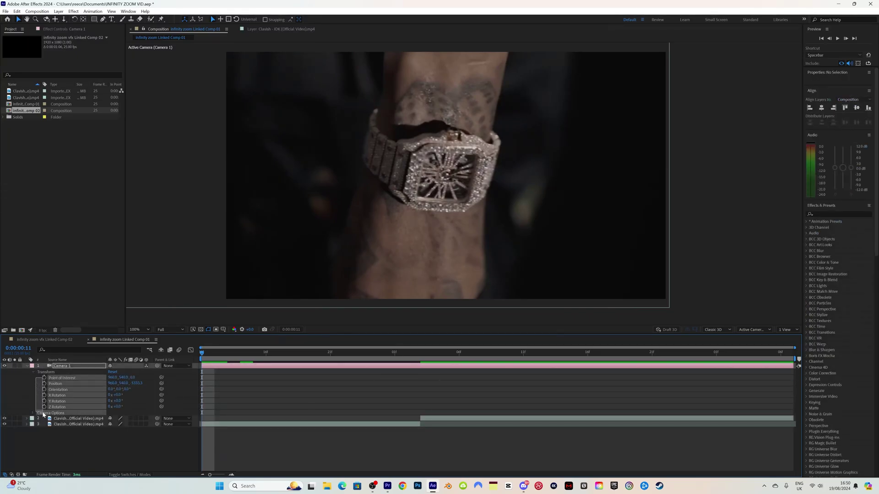
{"action": "left_click", "coordinate": [44, 378]}
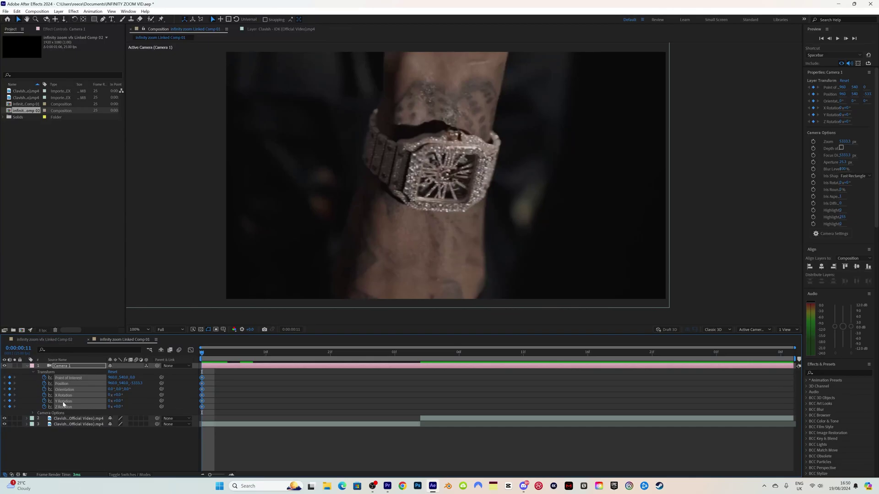
{"action": "left_click_drag", "start_coordinate": [237, 360], "coordinate": [191, 372]}
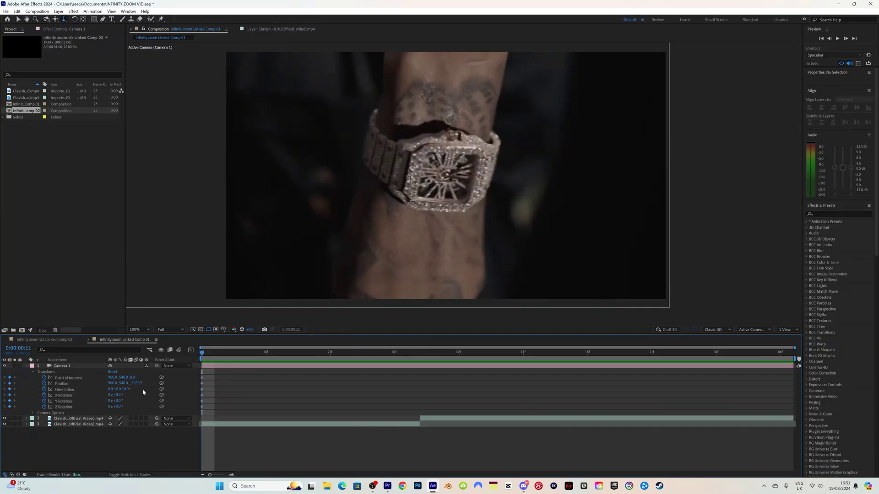
Make both clip layers 3D and enable motion blur on them.
{"action": "left_click", "coordinate": [147, 419]}
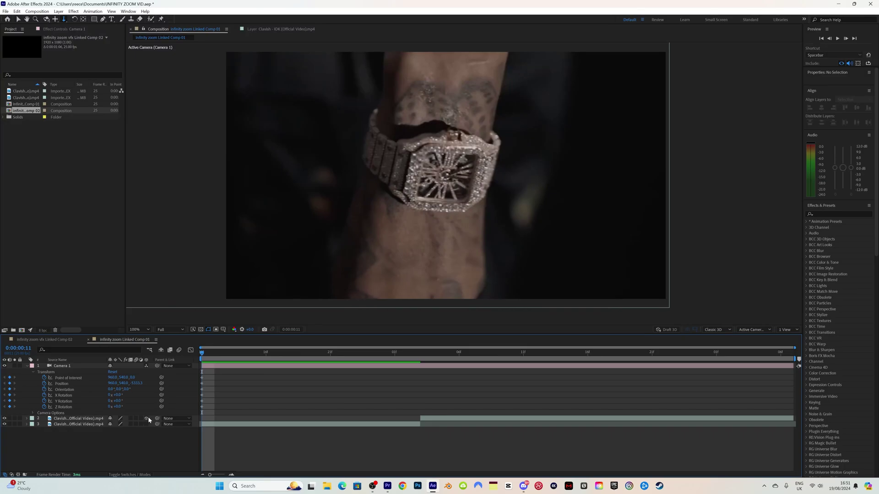
{"action": "left_click", "coordinate": [147, 424]}
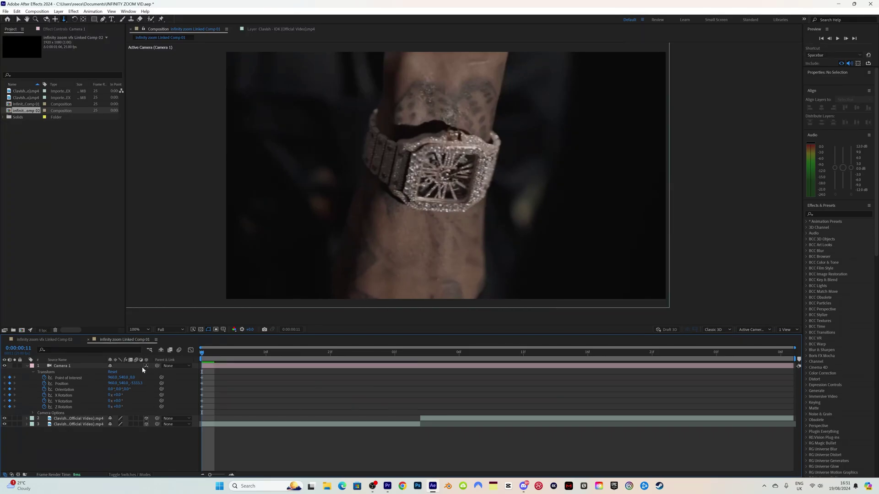
{"action": "left_click", "coordinate": [135, 418]}
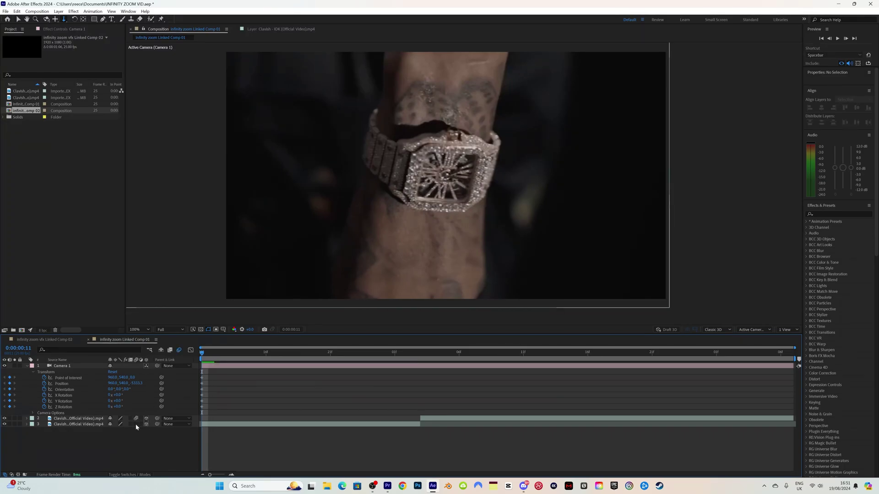
{"action": "left_click", "coordinate": [136, 424]}
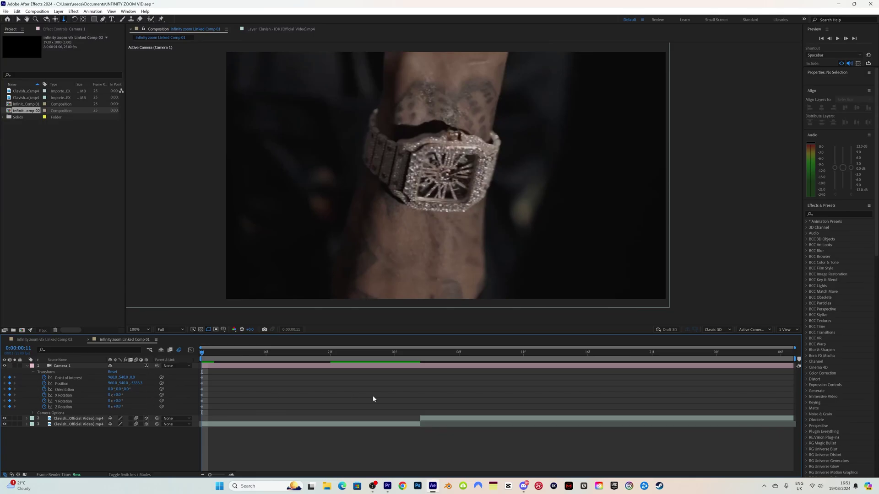
Move the camera in closer with the watch dial centred at 0:00:01:03, and preview the camera move from the start.
{"action": "left_click_drag", "start_coordinate": [370, 354], "coordinate": [420, 353]}
{"action": "left_click", "coordinate": [425, 418]}
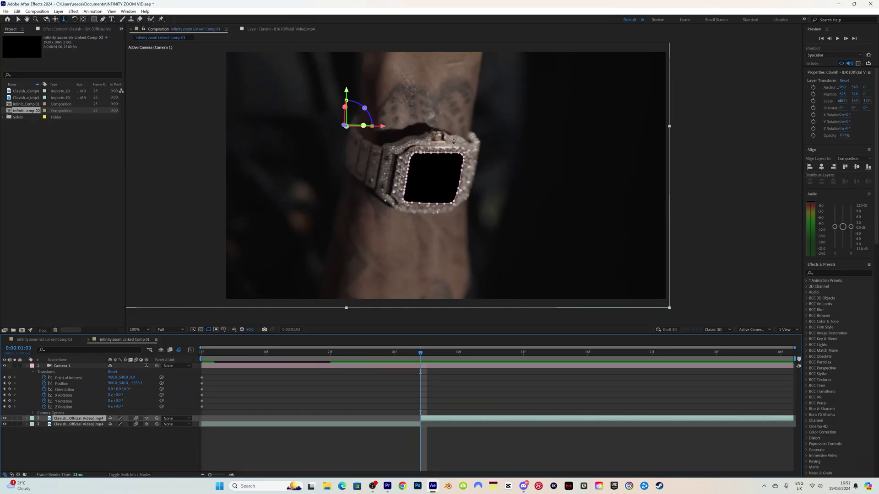
{"action": "left_click_drag", "start_coordinate": [507, 187], "coordinate": [160, 56]}
{"action": "left_click", "coordinate": [55, 19]}
{"action": "left_click_drag", "start_coordinate": [469, 167], "coordinate": [507, 131]}
{"action": "left_click", "coordinate": [148, 53]}
{"action": "key", "text": "c"}
{"action": "key", "text": "c"}
{"action": "key", "text": "c"}
{"action": "left_click_drag", "start_coordinate": [557, 167], "coordinate": [555, 164]}
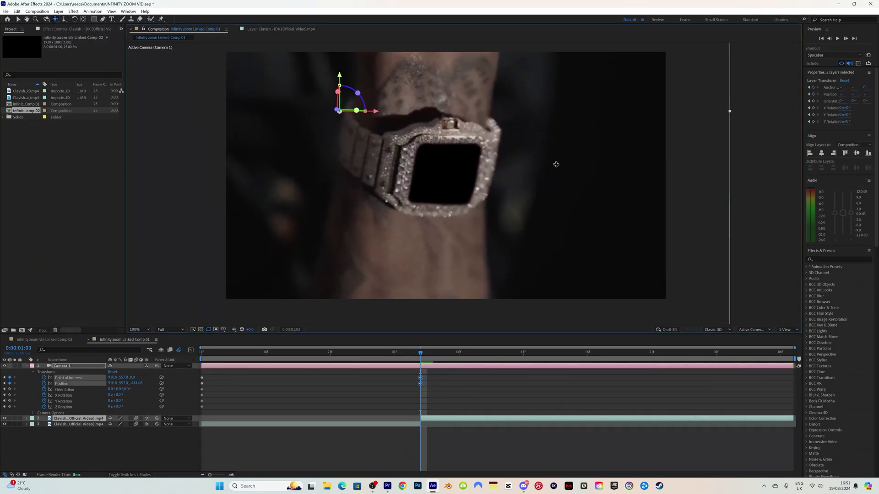
{"action": "left_click", "coordinate": [344, 355]}
{"action": "key", "text": "space"}
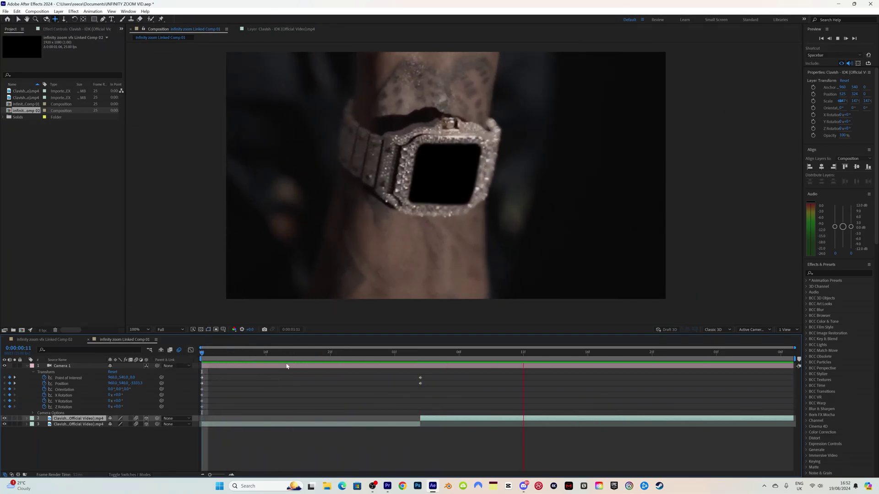
Duplicate the masked frozen layer at 0:00:01:03 and set the lower copy's Z position to 1000.
{"action": "mouse_move", "coordinate": [432, 354]}
{"action": "left_mouse_down"}
{"action": "mouse_move", "coordinate": [412, 355]}
{"action": "mouse_move", "coordinate": [425, 356]}
{"action": "left_mouse_up"}
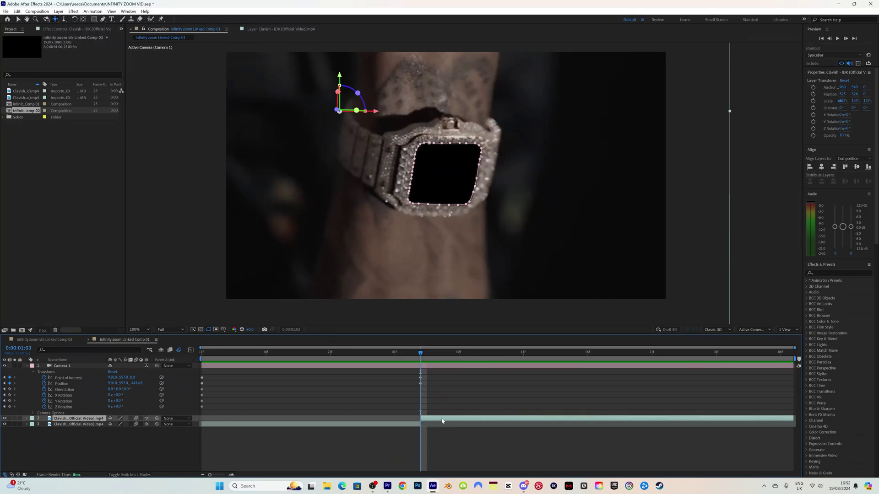
{"action": "key", "text": "ctrl+d"}
{"action": "left_click", "coordinate": [437, 424]}
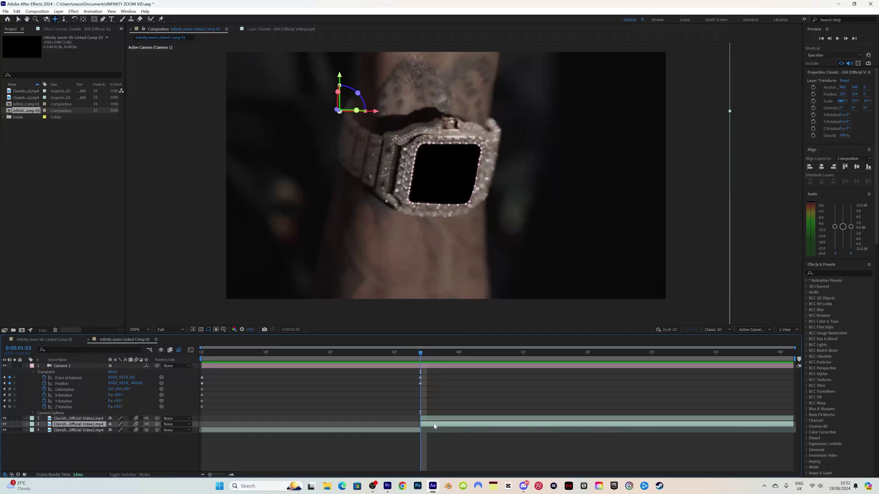
{"action": "left_click", "coordinate": [26, 425]}
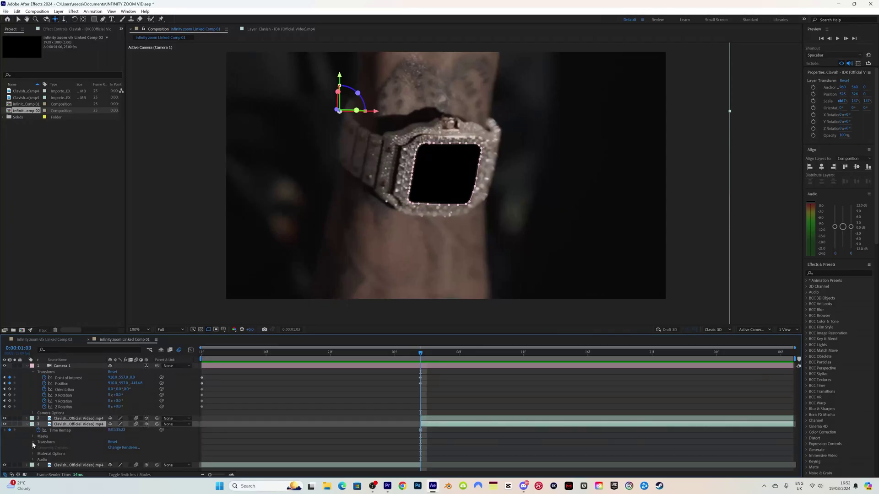
{"action": "scroll", "coordinate": [33, 441], "scroll_direction": "down", "scroll_amount": 2}
{"action": "left_click", "coordinate": [32, 405]}
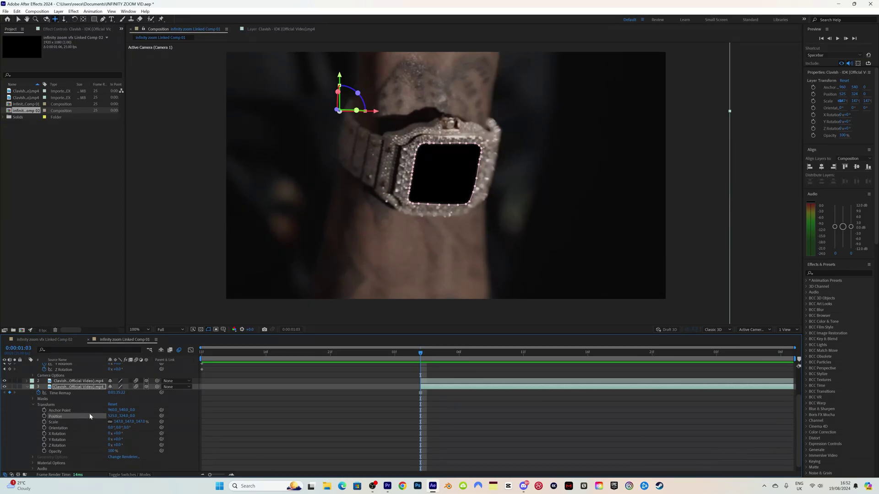
{"action": "left_click", "coordinate": [132, 416]}
{"action": "type", "text": "1000"}
{"action": "key", "text": "Return"}
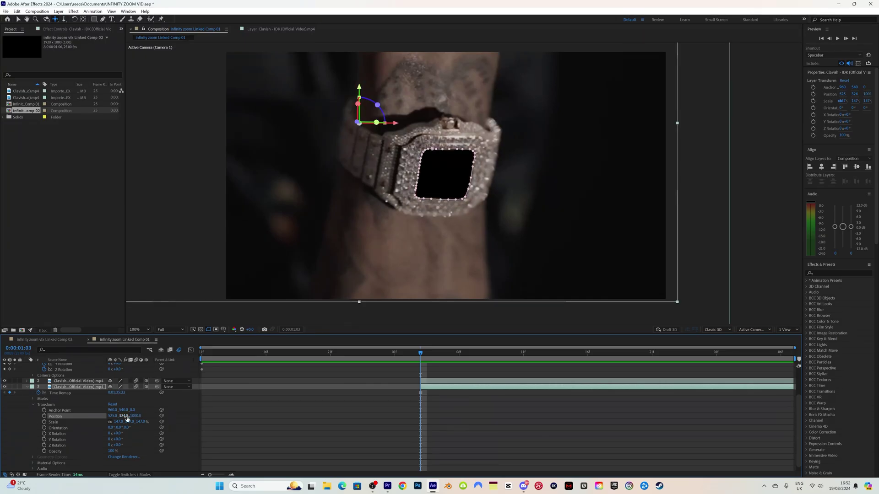
{"action": "left_click", "coordinate": [182, 418]}
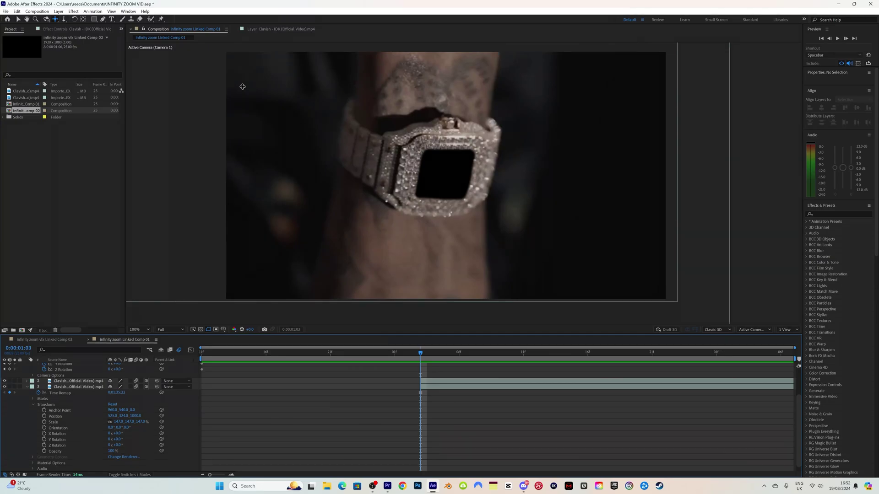
Set the scale of the lower frozen copy to 137%.
{"action": "left_click", "coordinate": [65, 416]}
{"action": "left_click", "coordinate": [78, 423], "text": "shift"}
{"action": "left_click", "coordinate": [79, 423]}
{"action": "left_click", "coordinate": [141, 421]}
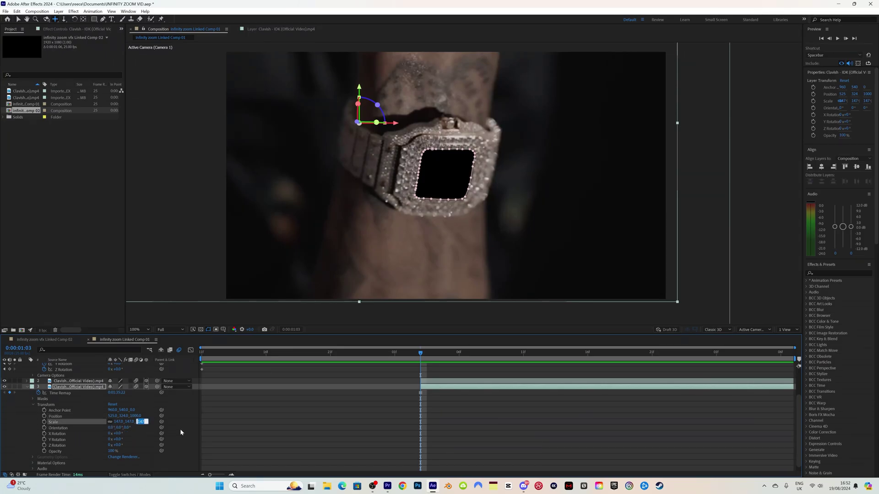
{"action": "type", "text": "13"}
{"action": "key", "text": "Return"}
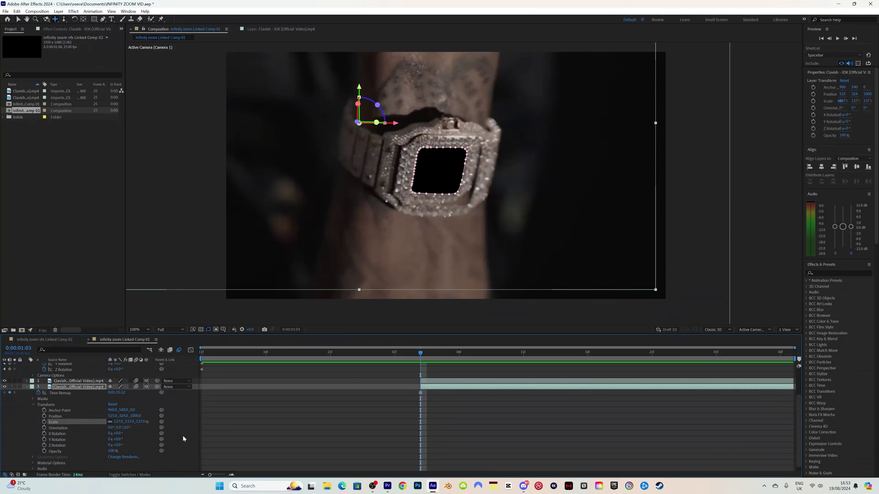
Reposition the lower frozen copy so its cut-out sits centred inside the front watch dial, and collapse its properties.
{"action": "left_click", "coordinate": [18, 19]}
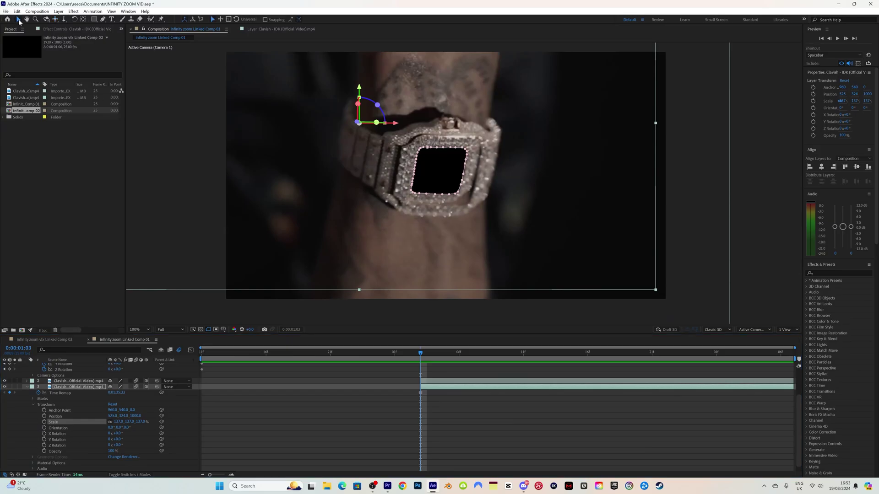
{"action": "left_click_drag", "start_coordinate": [467, 187], "coordinate": [476, 189]}
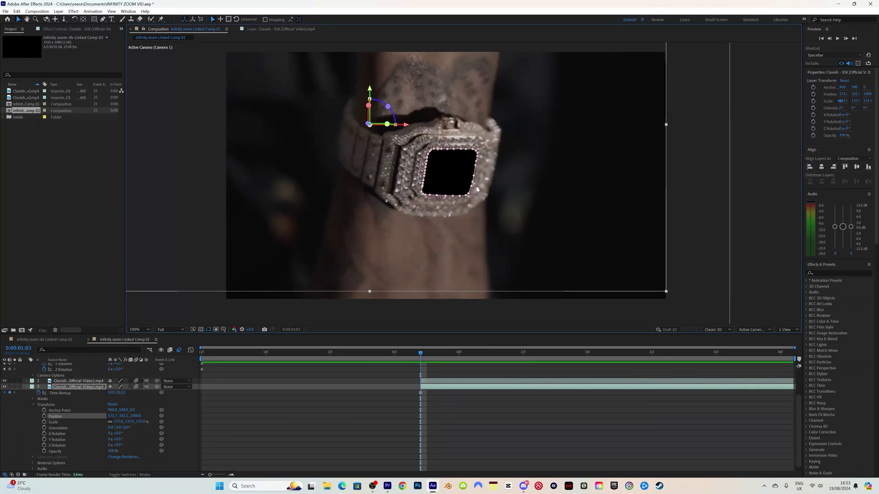
{"action": "left_click", "coordinate": [78, 287]}
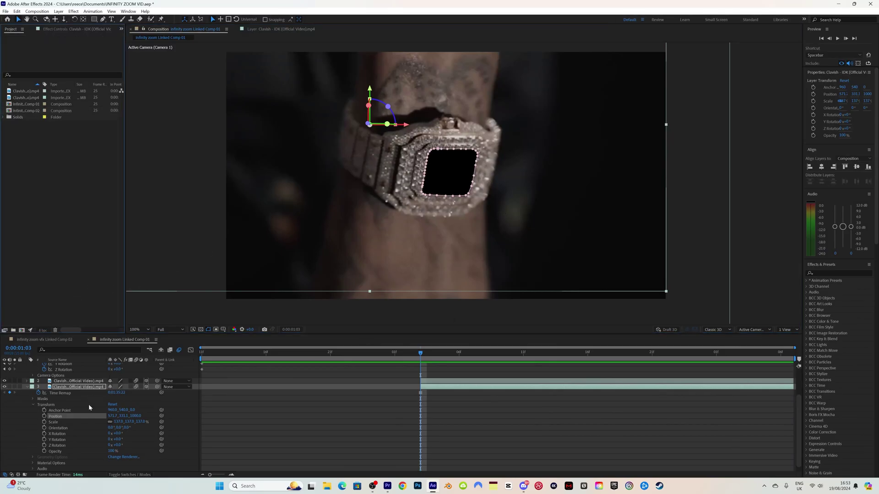
{"action": "left_click", "coordinate": [26, 387]}
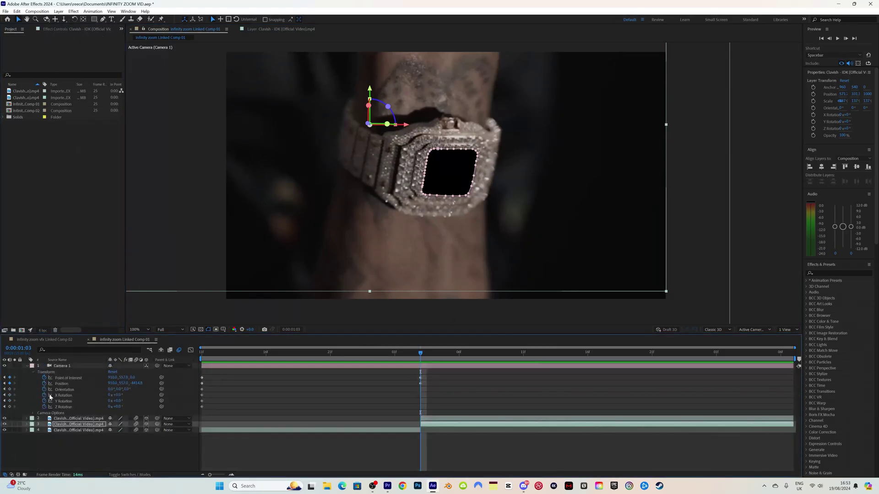
Duplicate the repositioned frozen copy and set the new lower layer's Z position to 2000.
{"action": "left_click", "coordinate": [67, 427]}
{"action": "left_click", "coordinate": [67, 430]}
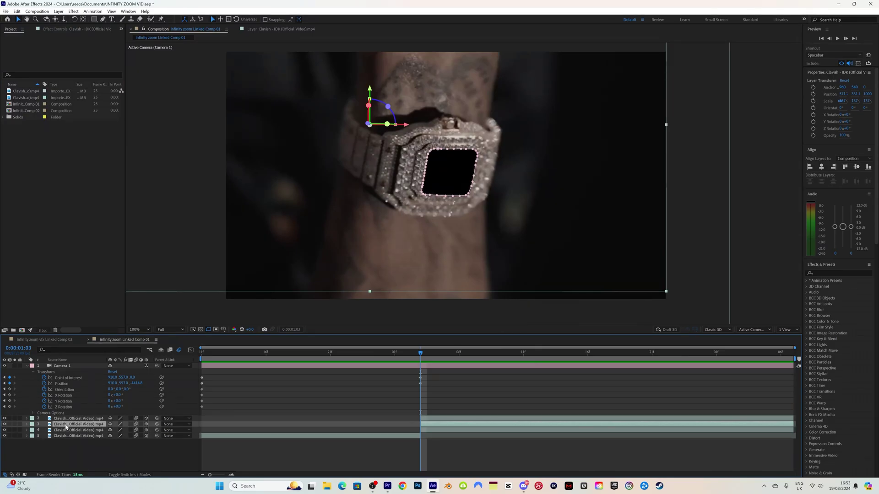
{"action": "left_click", "coordinate": [26, 430]}
{"action": "left_click", "coordinate": [136, 416]}
{"action": "key", "text": "BackSpace"}
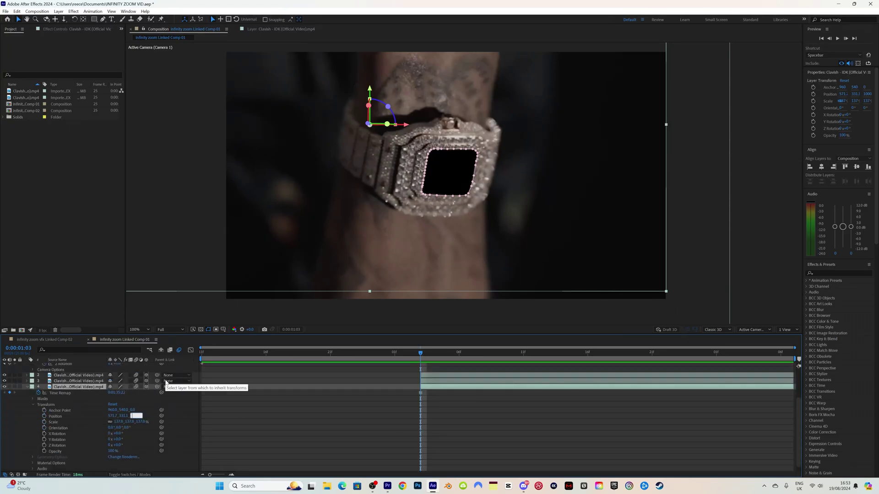
{"action": "type", "text": "2000"}
{"action": "key", "text": "Tab"}
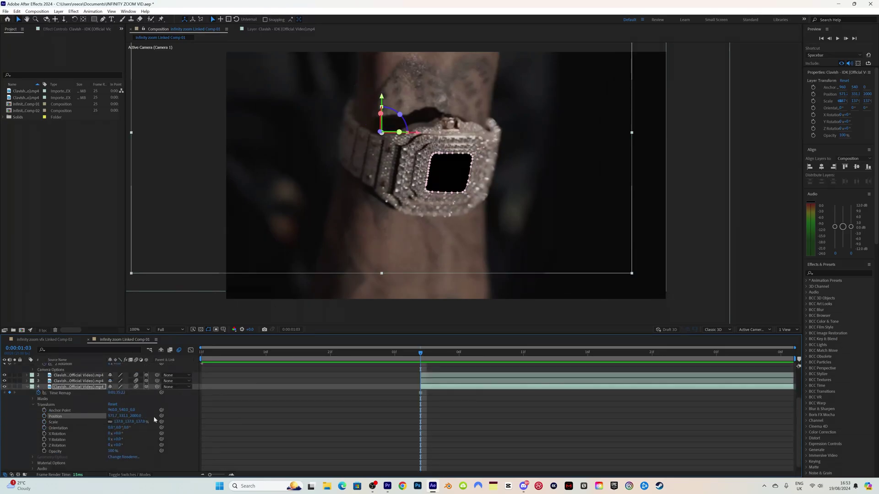
Set the scale of the frozen copy at Z position 2000 to 127%.
{"action": "key", "text": "BackSpace"}
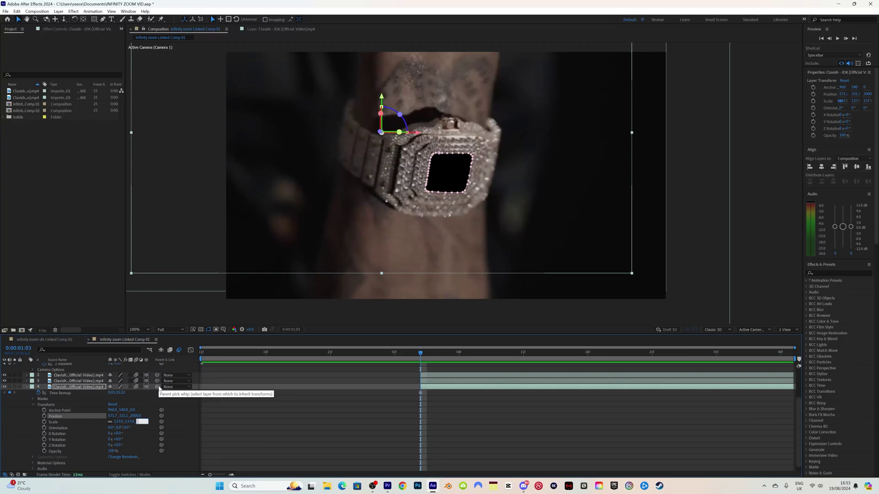
{"action": "type", "text": "127"}
{"action": "key", "text": "Return"}
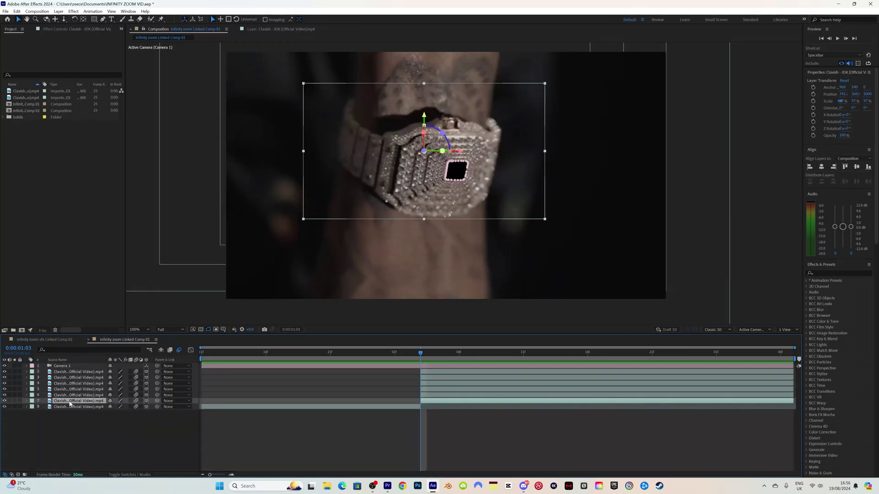
Duplicate the deepest frozen copy and set the new lower layer's Z position to 6000.
{"action": "key", "text": "ctrl+d"}
{"action": "left_click", "coordinate": [65, 407]}
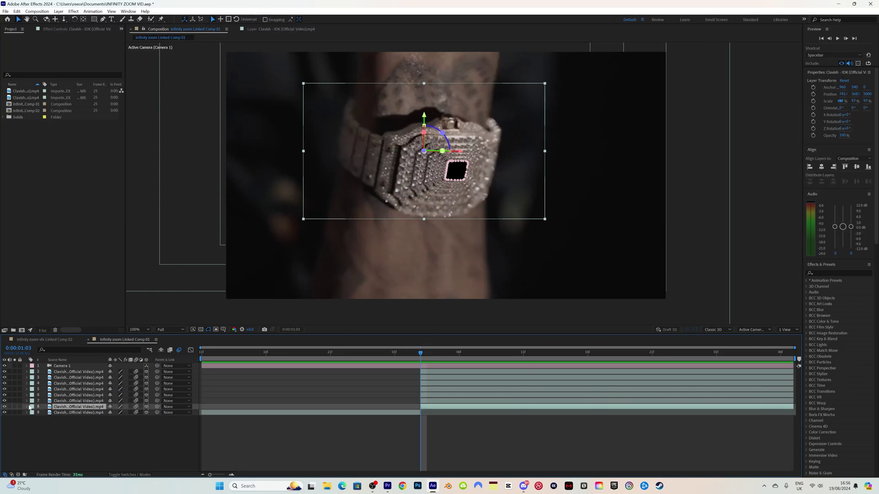
{"action": "left_click", "coordinate": [27, 407]}
{"action": "left_click", "coordinate": [134, 416]}
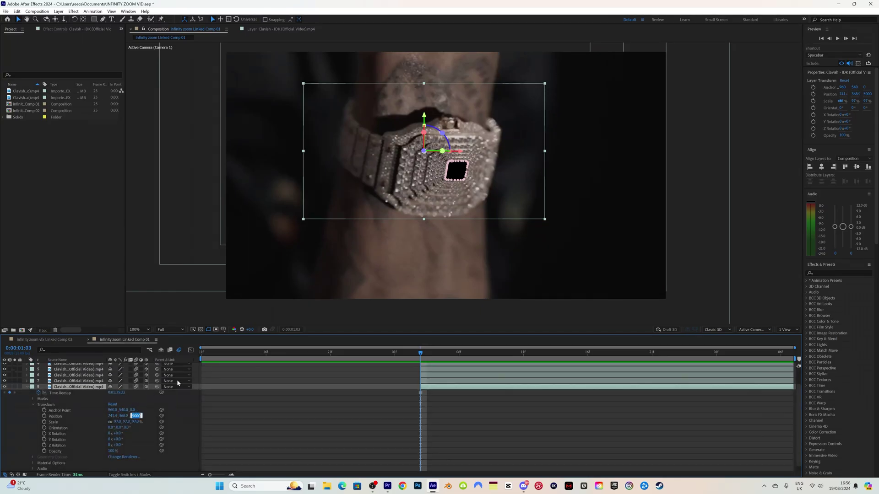
{"action": "type", "text": "6000"}
{"action": "key", "text": "Return"}
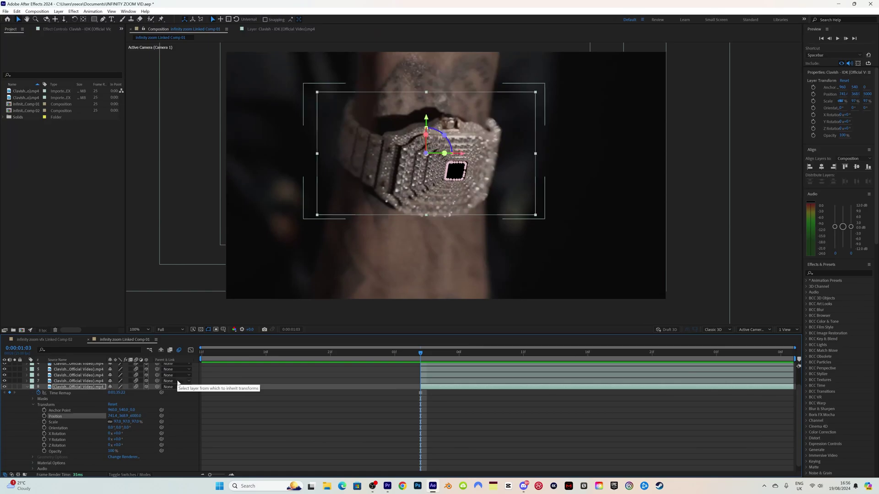
Set the scale of the frozen copy at Z position 6000 to 87% and collapse its properties.
{"action": "left_click", "coordinate": [138, 421]}
{"action": "type", "text": "8"}
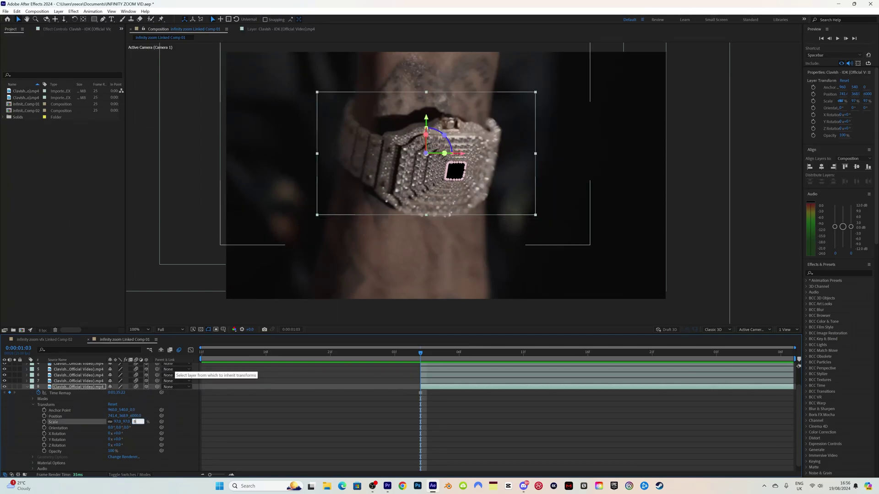
{"action": "type", "text": "7"}
{"action": "left_click", "coordinate": [165, 449]}
{"action": "left_click", "coordinate": [27, 387]}
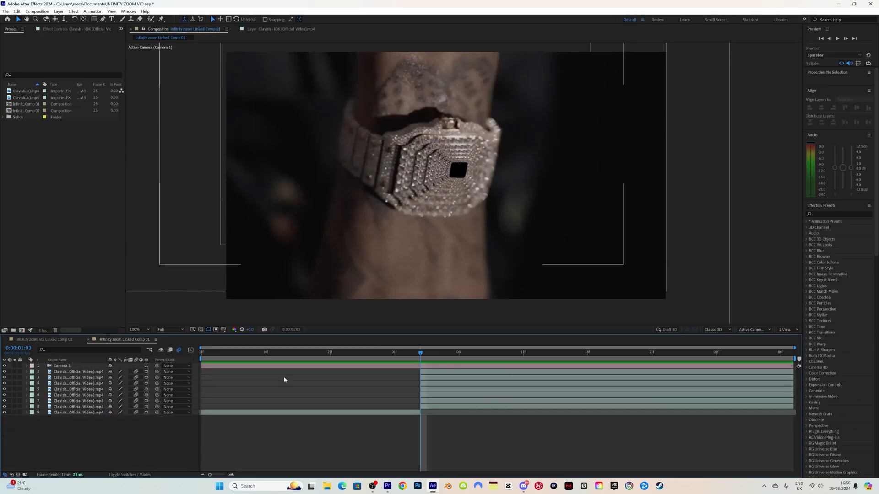
Expand Camera 1's transform properties and preview the camera move up to its second keyframes.
{"action": "left_click", "coordinate": [27, 371]}
{"action": "left_click", "coordinate": [26, 372]}
{"action": "left_click", "coordinate": [26, 367]}
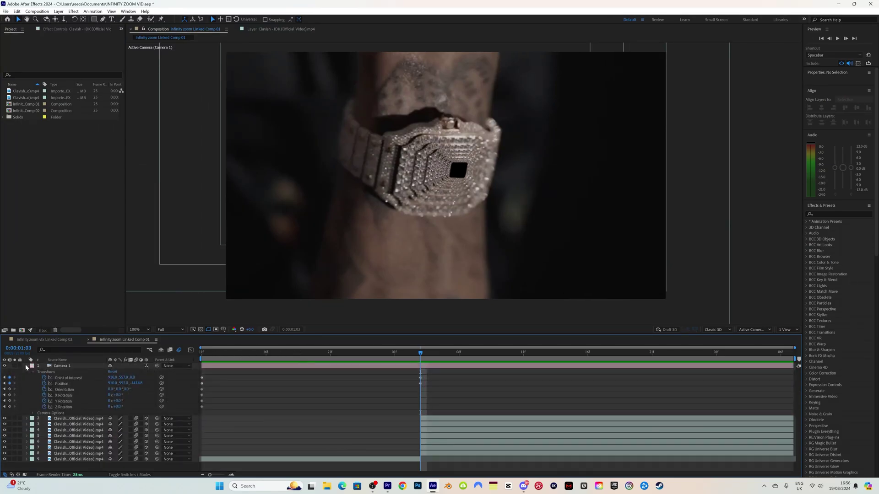
{"action": "key", "text": "space"}
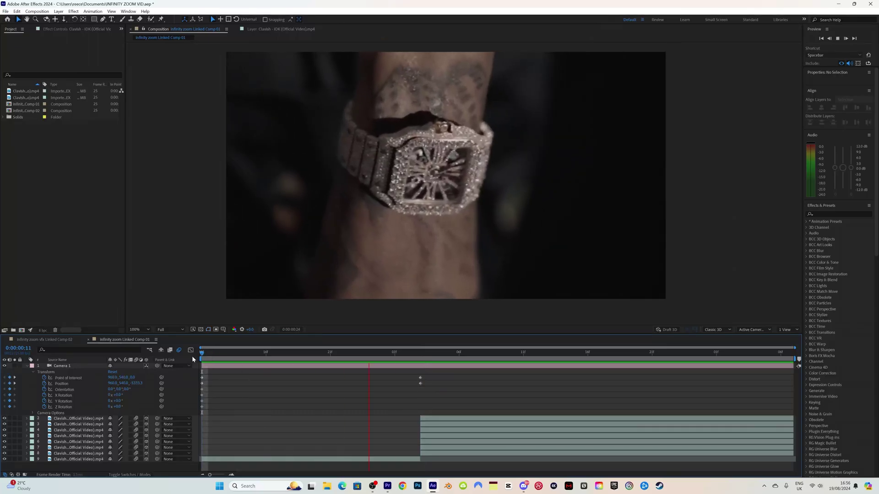
{"action": "left_click_drag", "start_coordinate": [236, 357], "coordinate": [167, 360]}
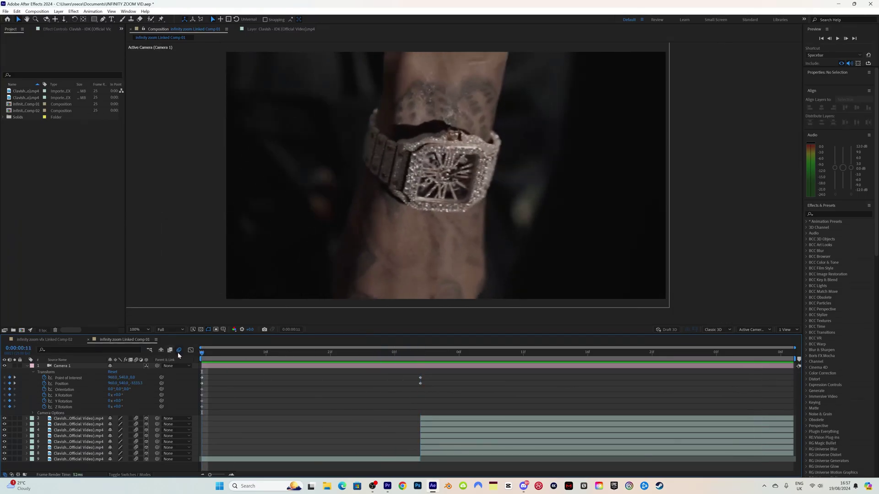
{"action": "left_click_drag", "start_coordinate": [245, 365], "coordinate": [420, 364]}
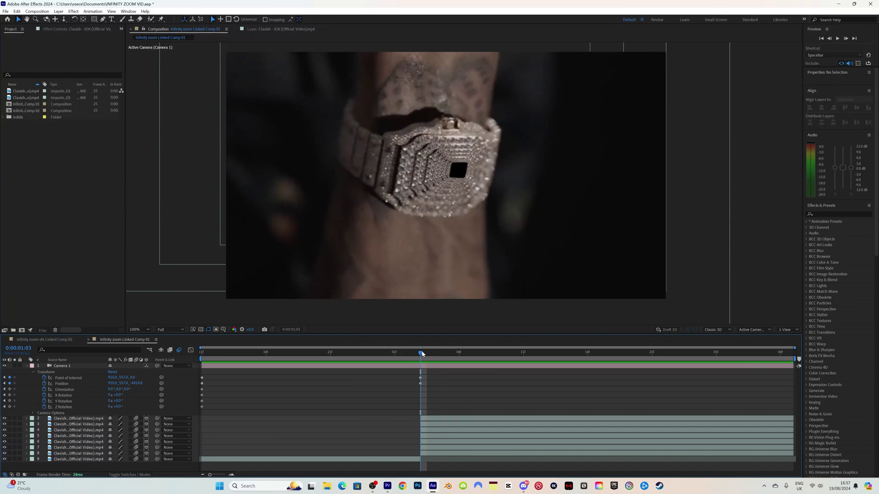
Go to 0:00:01:21 and show the composition in two views, with the Top view beside the active camera view.
{"action": "left_click_drag", "start_coordinate": [422, 354], "coordinate": [653, 352]}
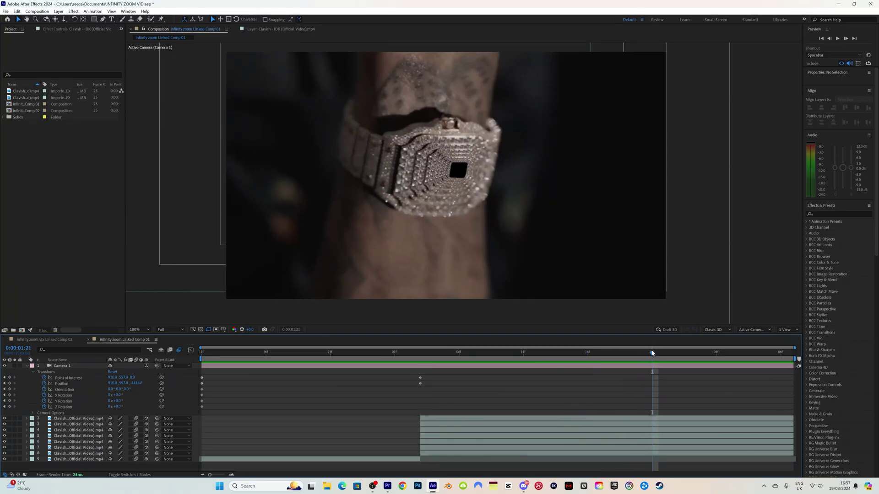
{"action": "left_click", "coordinate": [793, 334]}
{"action": "left_click", "coordinate": [793, 344]}
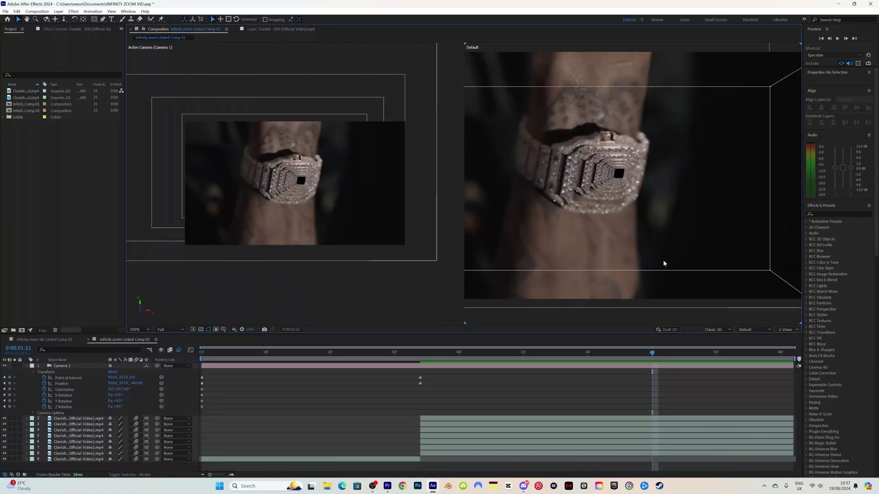
{"action": "scroll", "coordinate": [678, 280], "scroll_direction": "down", "scroll_amount": 3}
{"action": "scroll", "coordinate": [634, 207], "scroll_direction": "up", "scroll_amount": 2}
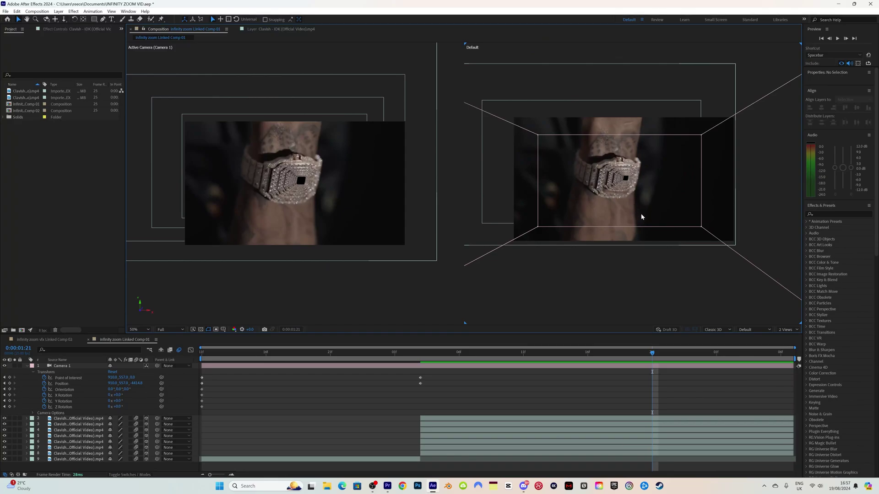
{"action": "left_click", "coordinate": [749, 330]}
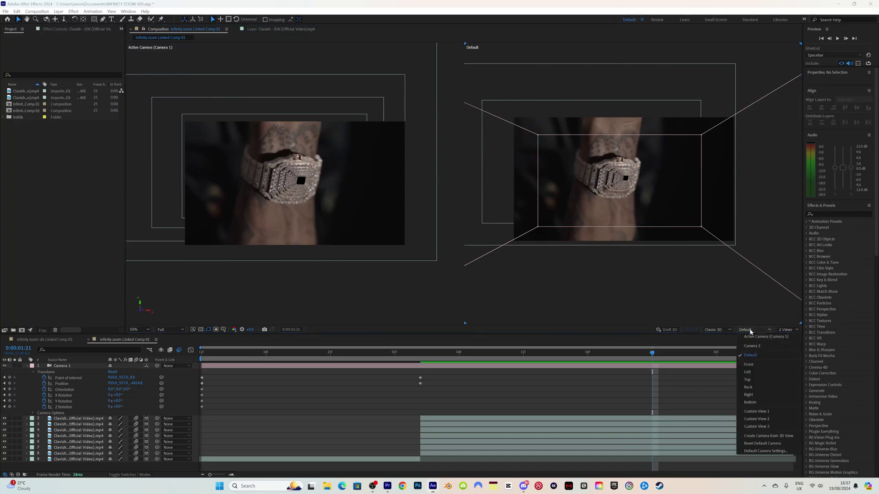
{"action": "left_click", "coordinate": [752, 381]}
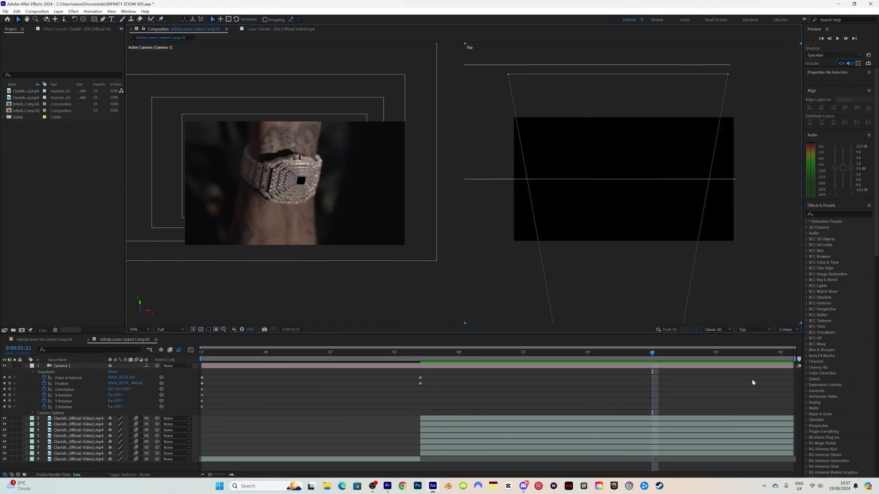
{"action": "scroll", "coordinate": [635, 204], "scroll_direction": "down", "scroll_amount": 5}
{"action": "scroll", "coordinate": [636, 206], "scroll_direction": "down", "scroll_amount": 2}
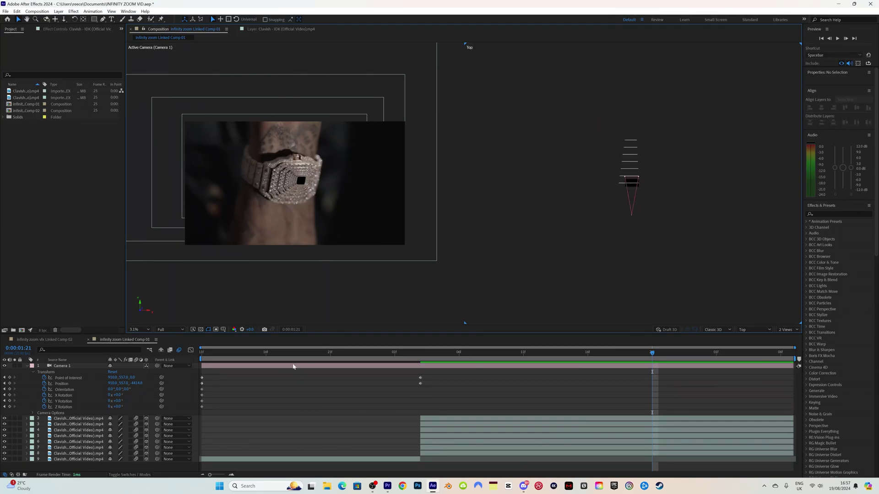
Move Camera 1 forward through the stacked copies to a Z position of about 3857 and pan it to recentre the dial cut-out.
{"action": "left_click", "coordinate": [293, 366]}
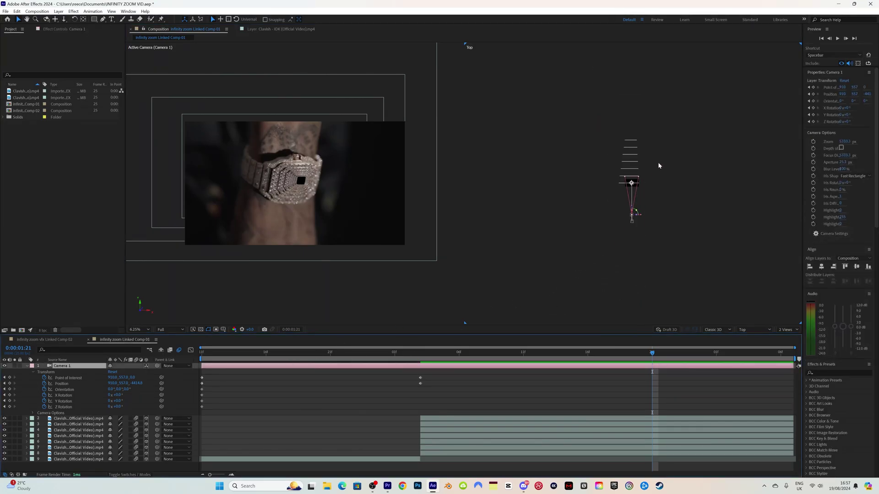
{"action": "scroll", "coordinate": [659, 165], "scroll_direction": "up", "scroll_amount": 2}
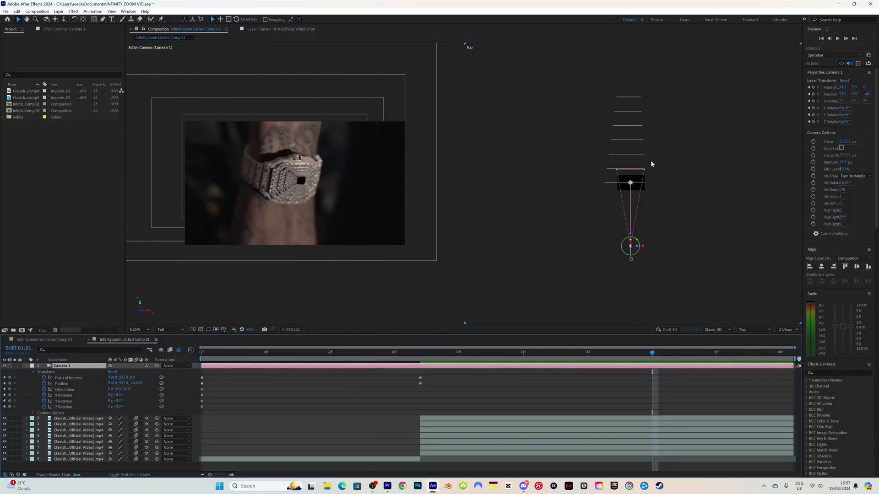
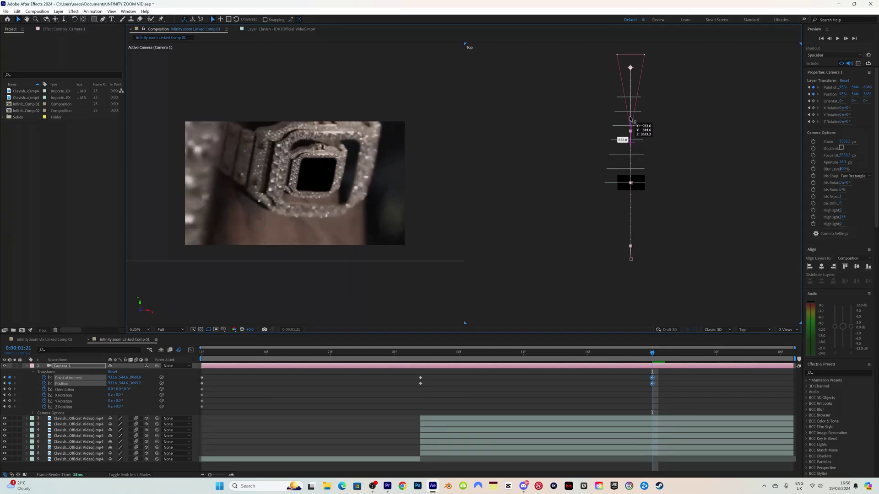
{"action": "left_click", "coordinate": [55, 19]}
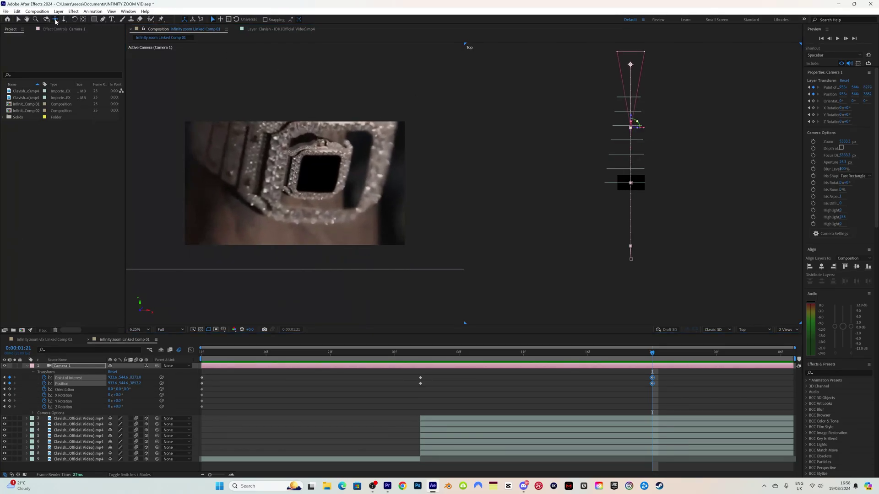
{"action": "left_click_drag", "start_coordinate": [341, 173], "coordinate": [298, 191]}
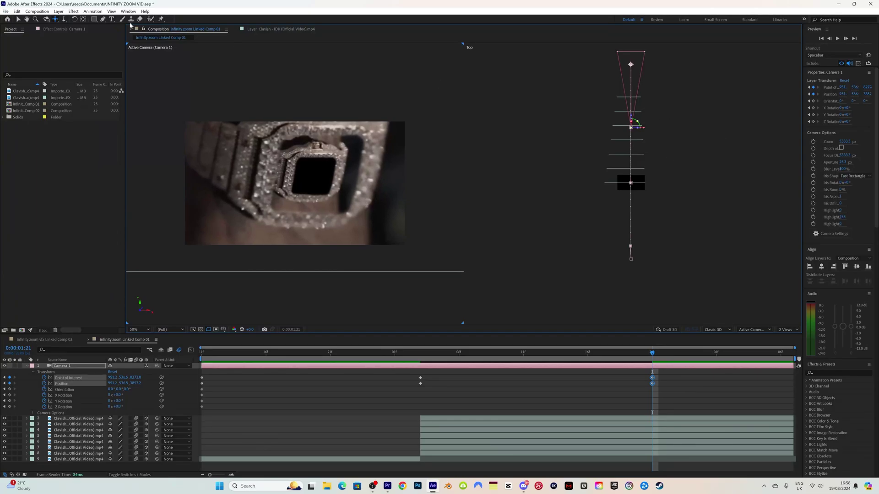
Advance the camera to a Z position of about 4897 and pan it so the dial opening sits centred in the frame.
{"action": "left_click", "coordinate": [18, 20]}
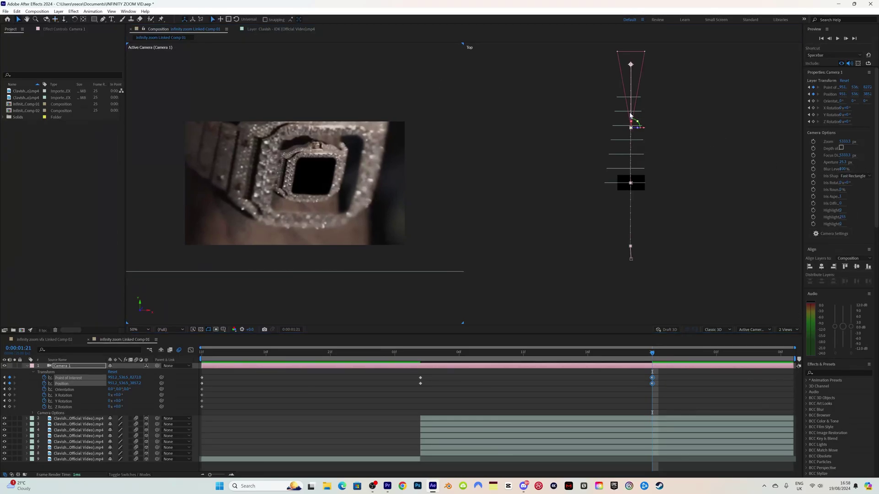
{"action": "left_click_drag", "start_coordinate": [633, 118], "coordinate": [631, 102]}
{"action": "key", "text": "c"}
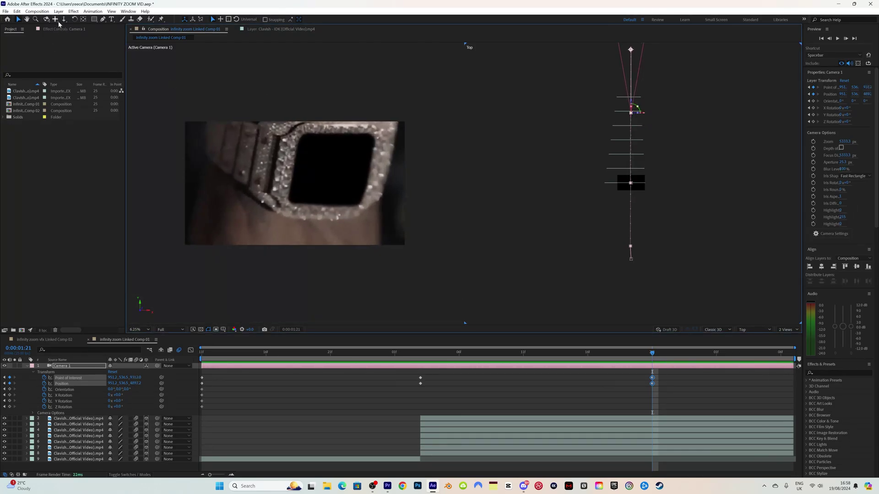
{"action": "left_click", "coordinate": [304, 185]}
{"action": "left_click_drag", "start_coordinate": [337, 151], "coordinate": [89, 257]}
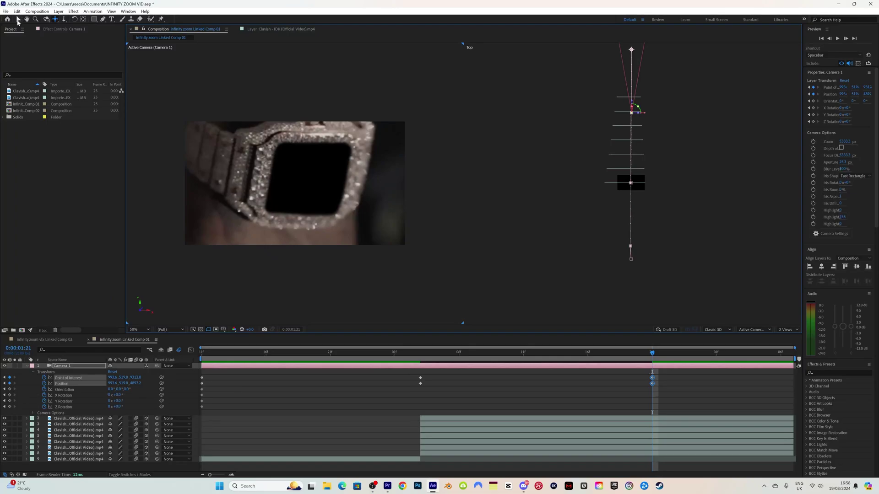
Nudge the camera forward to a Z position of about 5025 and recentre the dial opening in the camera view.
{"action": "left_click", "coordinate": [18, 19]}
{"action": "mouse_move", "coordinate": [632, 101]}
{"action": "left_mouse_down"}
{"action": "mouse_move", "coordinate": [631, 90]}
{"action": "mouse_move", "coordinate": [630, 100]}
{"action": "left_mouse_up"}
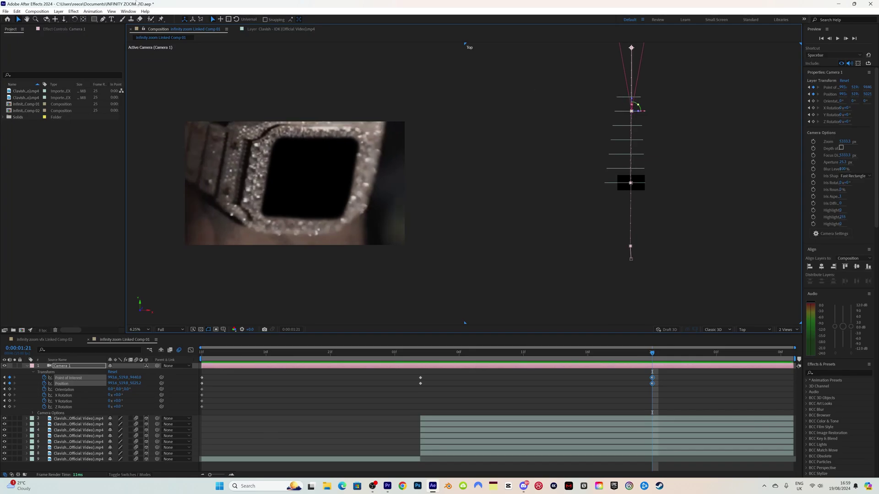
{"action": "left_click", "coordinate": [55, 20]}
{"action": "left_click_drag", "start_coordinate": [329, 176], "coordinate": [329, 180]}
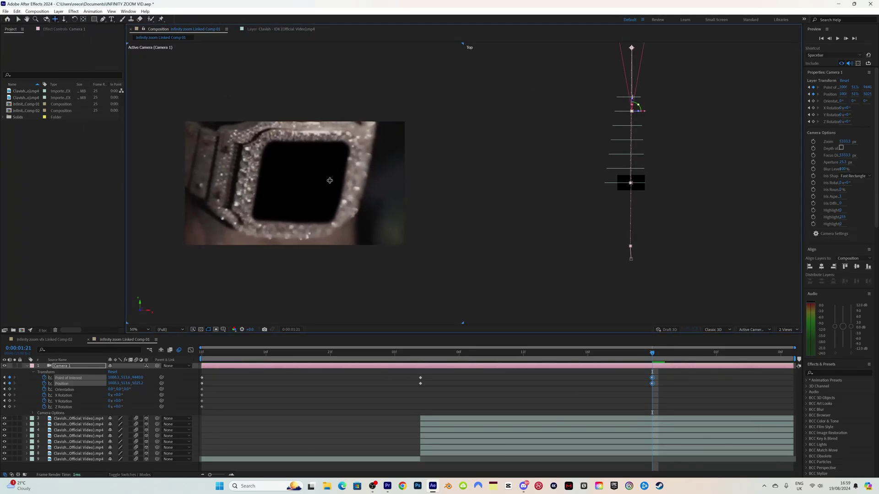
Push the camera past the last frozen copy to a Z position of about 6497 and preview the full zoom.
{"action": "left_click", "coordinate": [19, 20]}
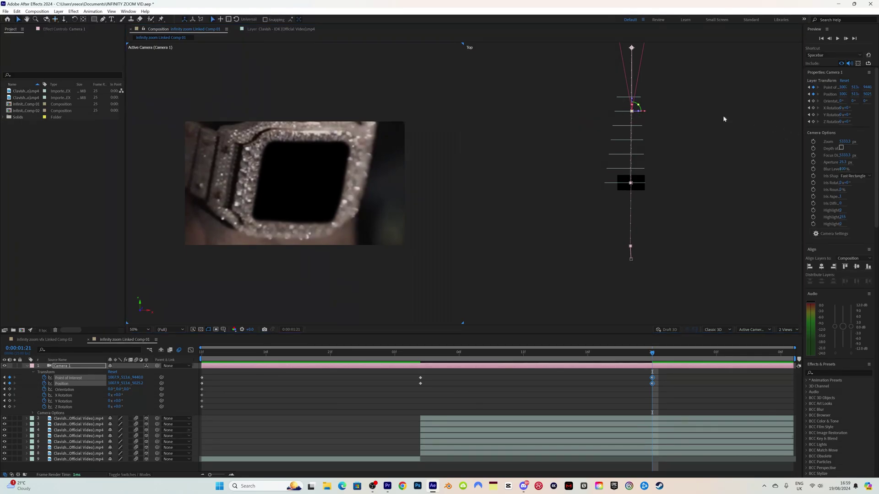
{"action": "left_click_drag", "start_coordinate": [632, 99], "coordinate": [631, 90]}
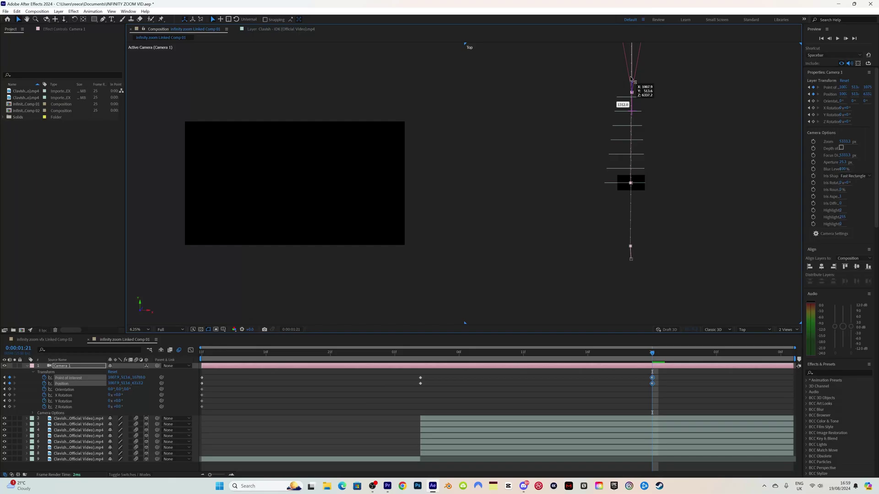
{"action": "left_click_drag", "start_coordinate": [631, 78], "coordinate": [631, 79]}
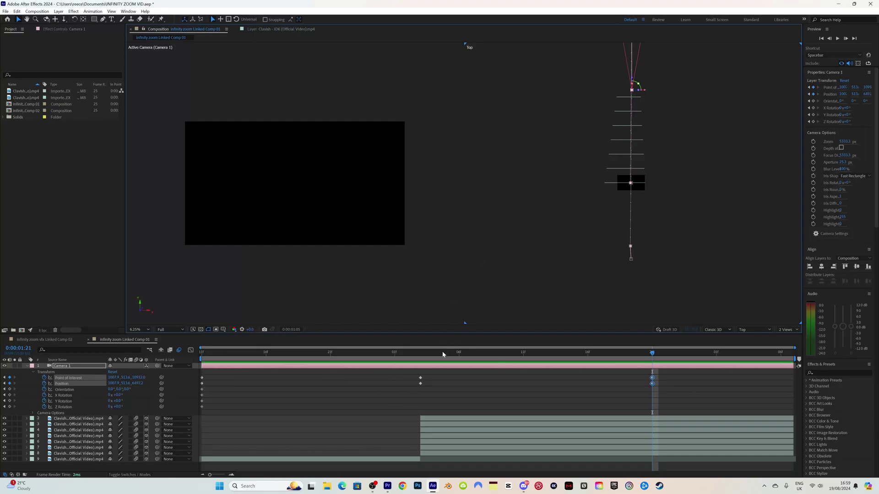
{"action": "left_click_drag", "start_coordinate": [443, 355], "coordinate": [472, 354]}
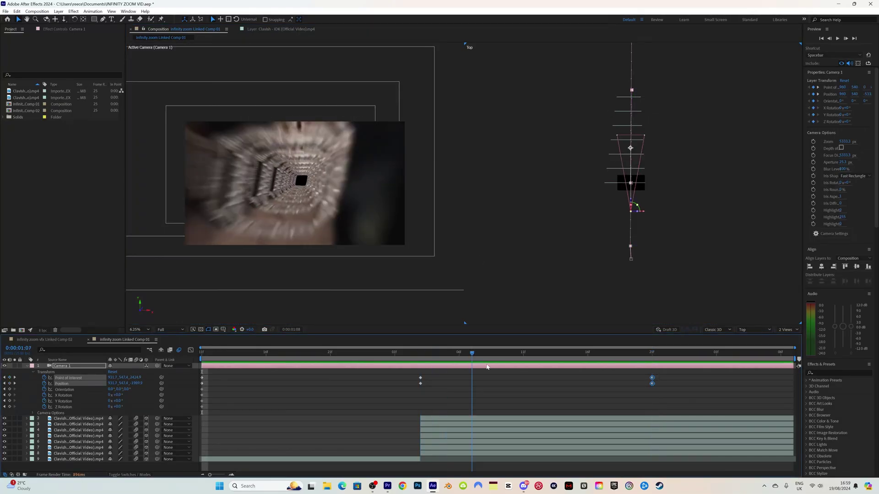
{"action": "key", "text": "space"}
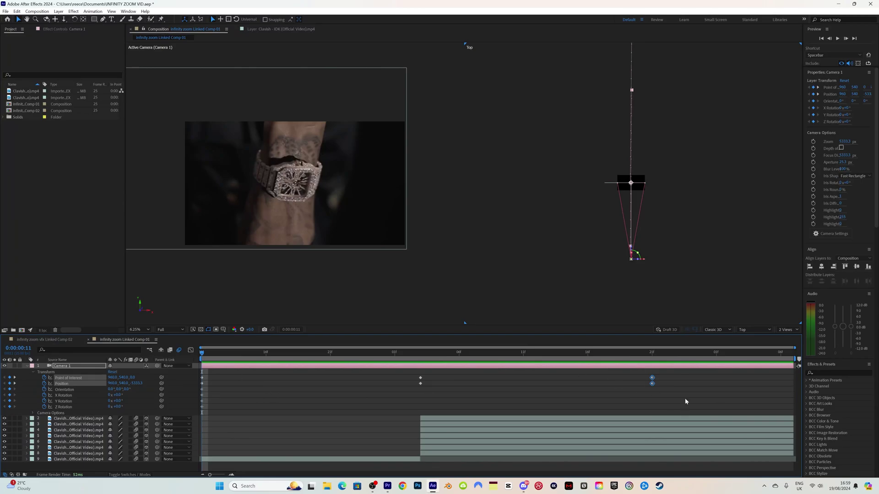
Apply Easy Ease to the camera's Point of Interest and Position keyframes and play back the eased zoom.
{"action": "left_click_drag", "start_coordinate": [709, 398], "coordinate": [198, 355]}
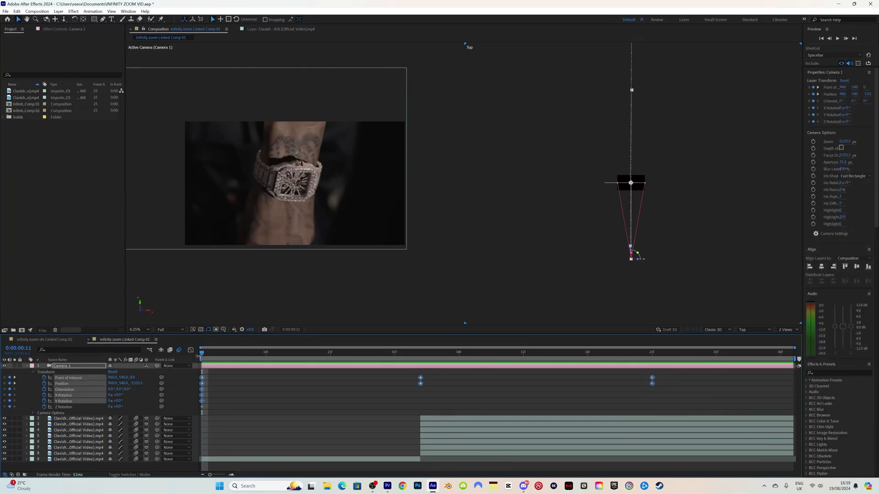
{"action": "key", "text": "F9"}
{"action": "left_click", "coordinate": [280, 418]}
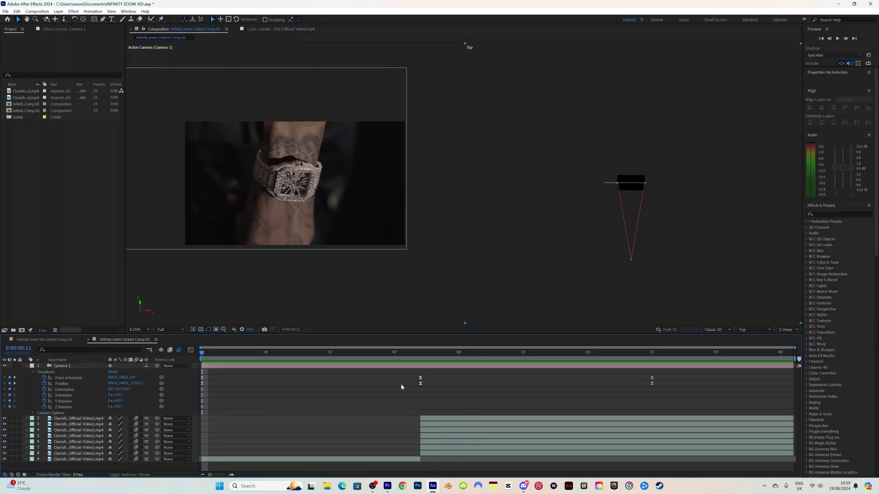
{"action": "left_click_drag", "start_coordinate": [229, 353], "coordinate": [393, 356]}
{"action": "key", "text": "space"}
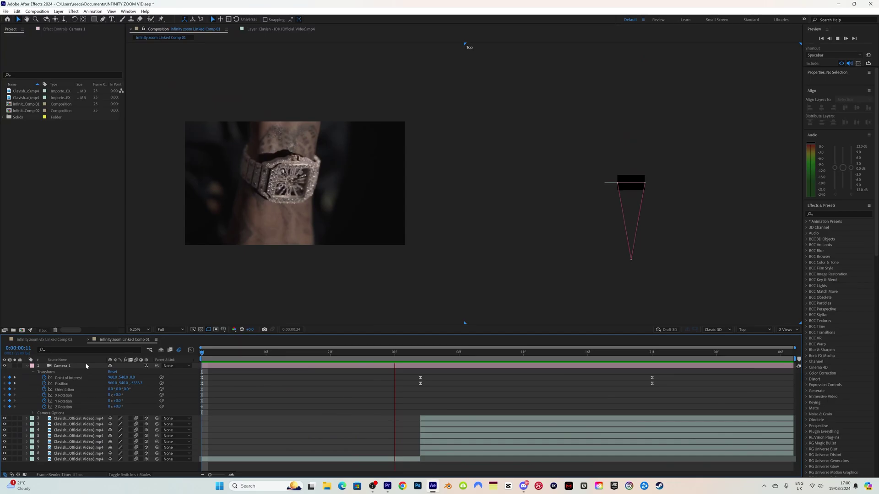
{"action": "key", "text": "space"}
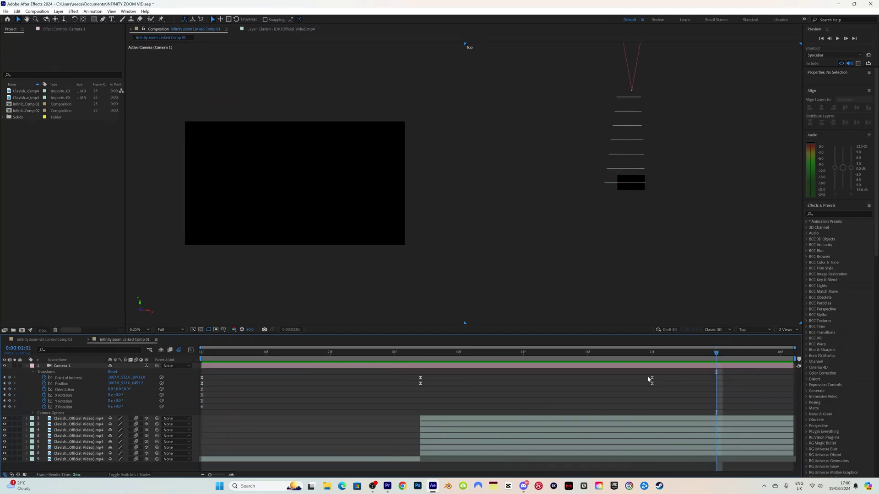
Move the camera's final Point of Interest and Position keyframes to the end of the composition and preview the zoom.
{"action": "left_click_drag", "start_coordinate": [648, 379], "coordinate": [668, 393]}
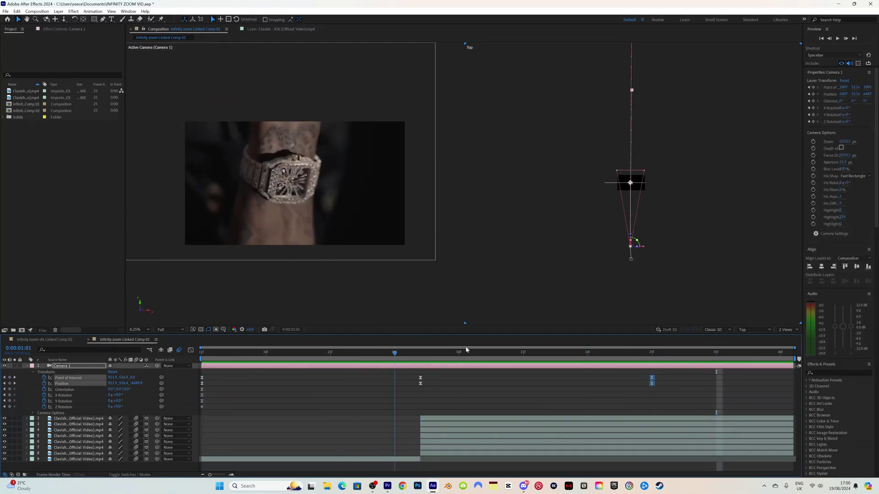
{"action": "left_click_drag", "start_coordinate": [638, 373], "coordinate": [793, 382]}
{"action": "key", "text": "space"}
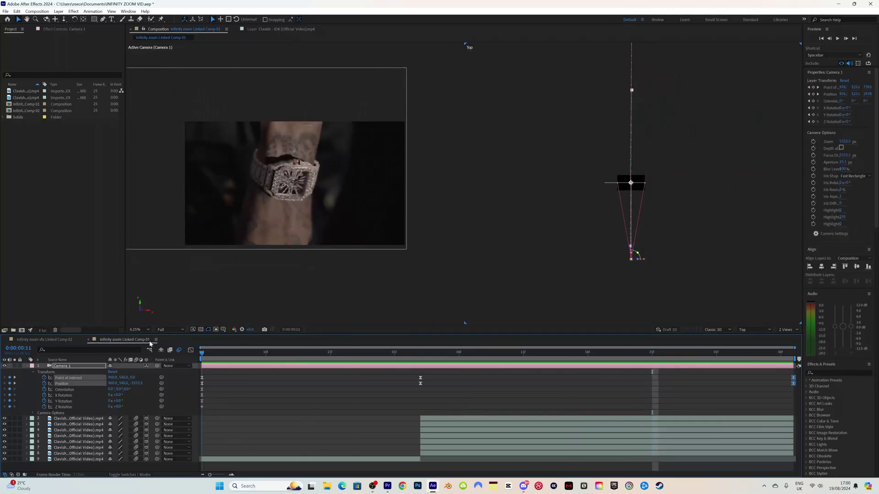
{"action": "key", "text": "space"}
Switch the composition viewer to a single view and play back the start of the camera move.
{"action": "left_click", "coordinate": [791, 330]}
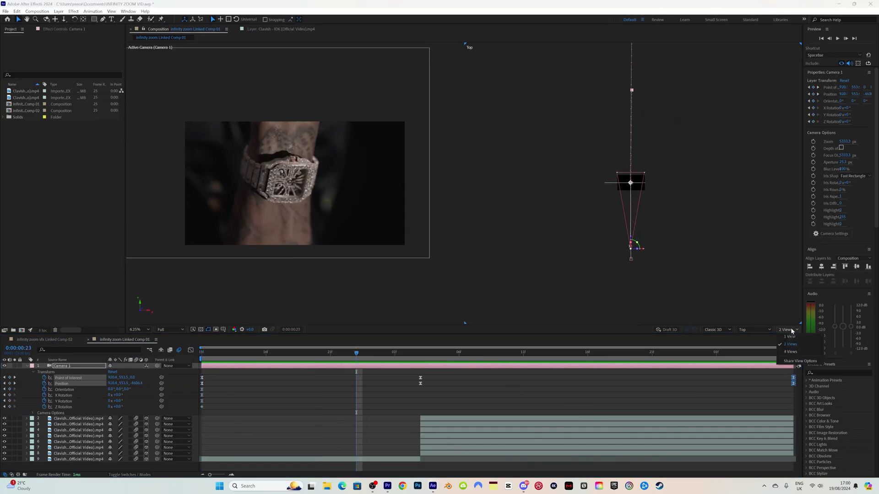
{"action": "left_click", "coordinate": [790, 336]}
{"action": "key", "text": "space"}
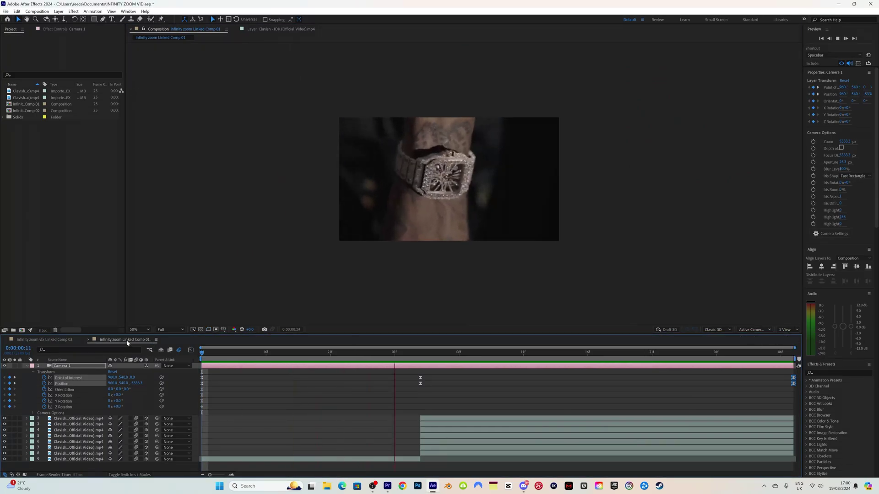
{"action": "key", "text": "space"}
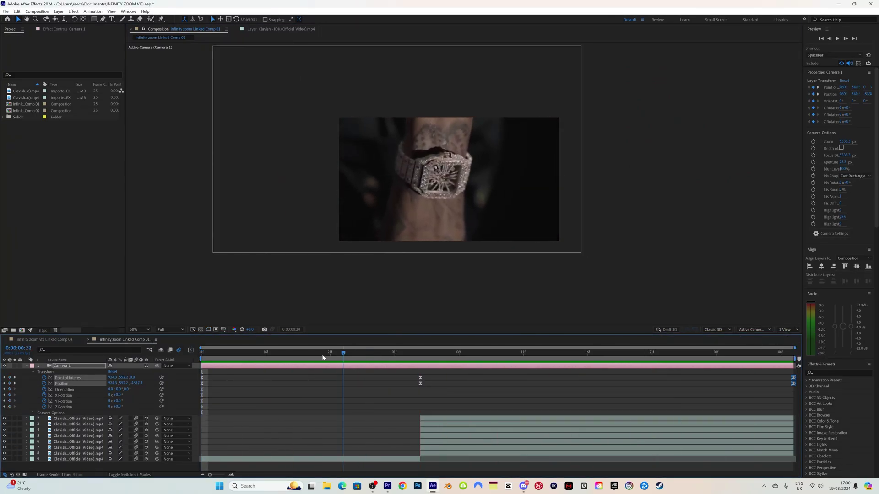
Examine the frozen watch copies' layer and transform properties at 0:00:01:03, where the freeze frames begin.
{"action": "left_click_drag", "start_coordinate": [206, 358], "coordinate": [417, 374]}
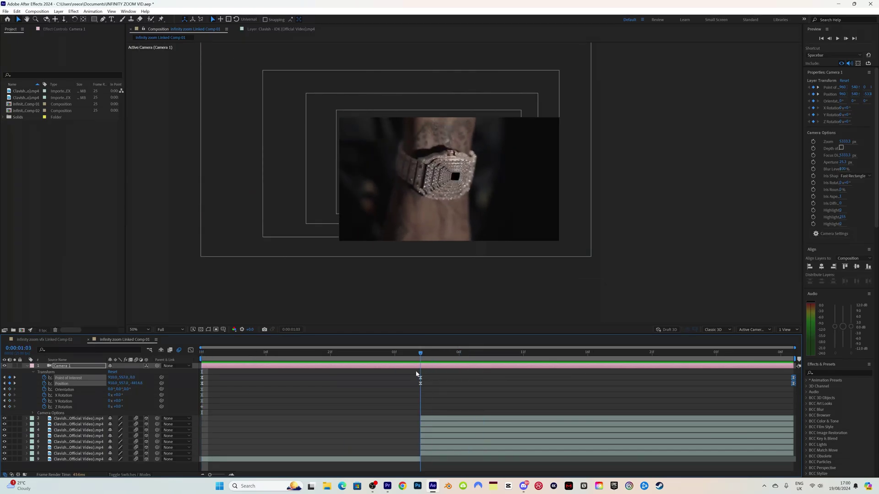
{"action": "left_click", "coordinate": [27, 419]}
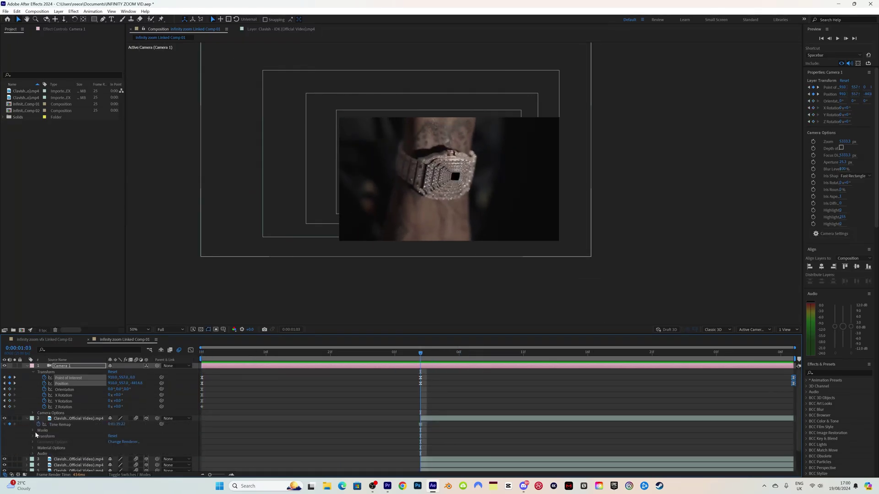
{"action": "left_click", "coordinate": [29, 421]}
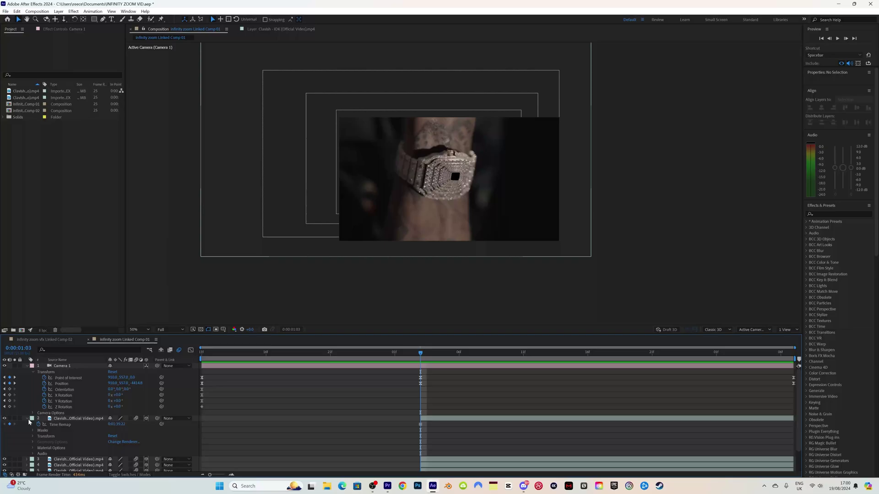
{"action": "left_click", "coordinate": [28, 418]}
{"action": "left_click", "coordinate": [26, 424]}
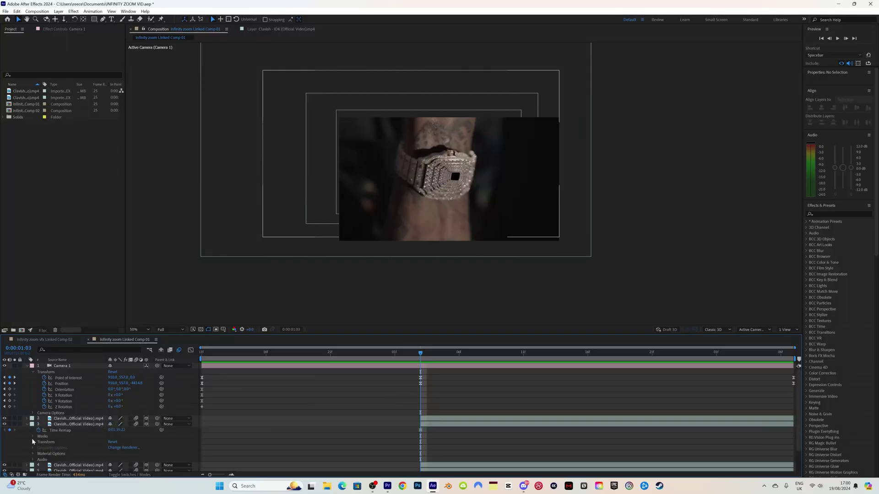
{"action": "left_click", "coordinate": [32, 441]}
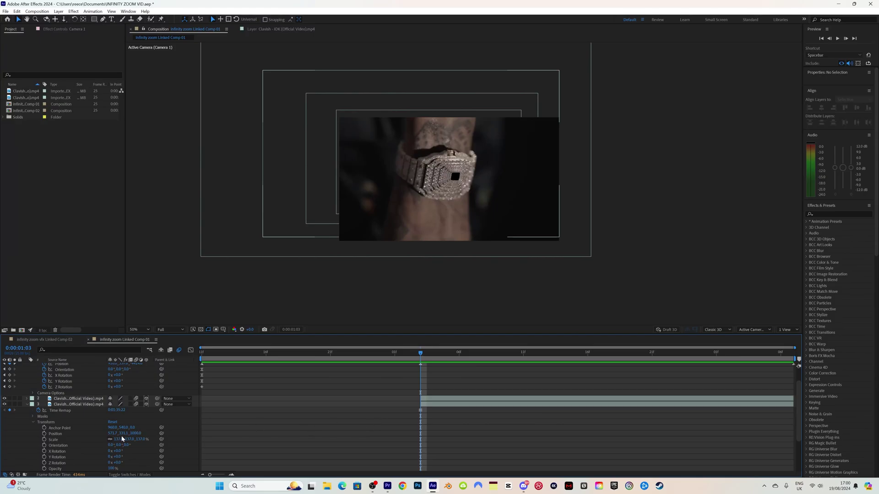
{"action": "scroll", "coordinate": [129, 443], "scroll_direction": "down", "scroll_amount": 1}
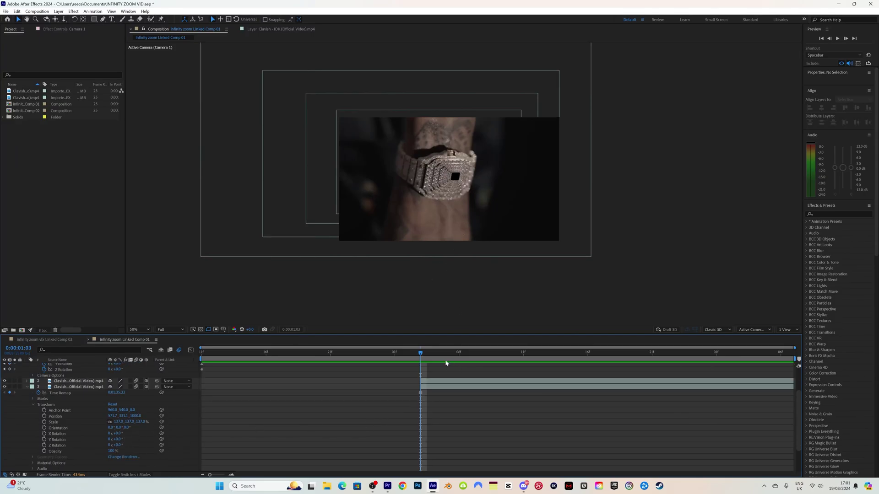
{"action": "mouse_move", "coordinate": [420, 354]}
{"action": "left_mouse_down"}
{"action": "mouse_move", "coordinate": [744, 348]}
{"action": "mouse_move", "coordinate": [420, 350]}
{"action": "left_mouse_up"}
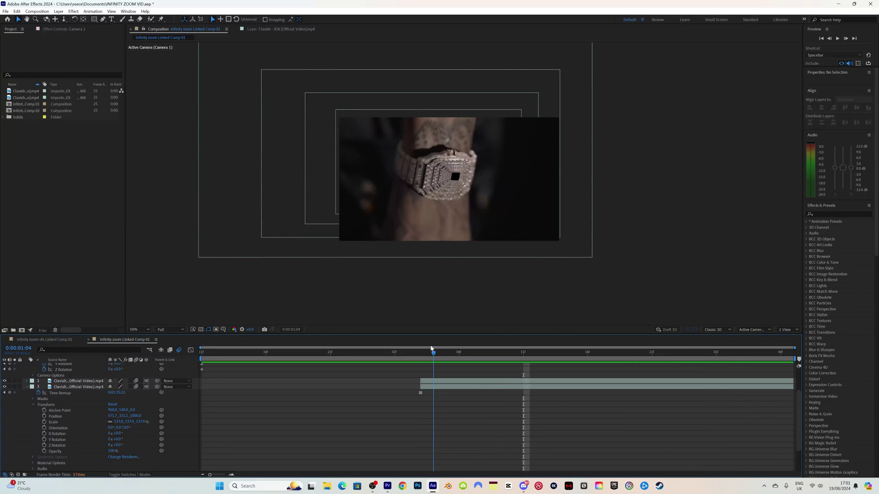
{"action": "left_click", "coordinate": [26, 388]}
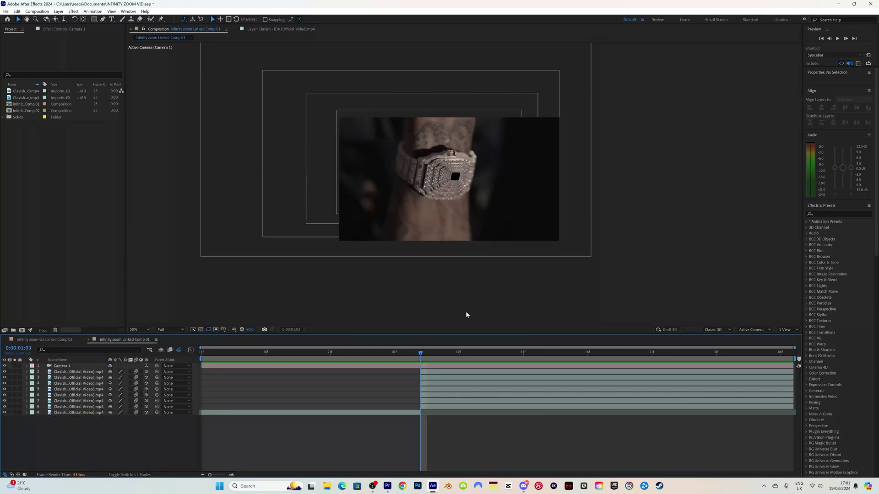
Add an adjustment layer above the camera and apply the BOUNCY SHAKE preset to it at 0:00:01:03.
{"action": "right_click", "coordinate": [127, 348]}
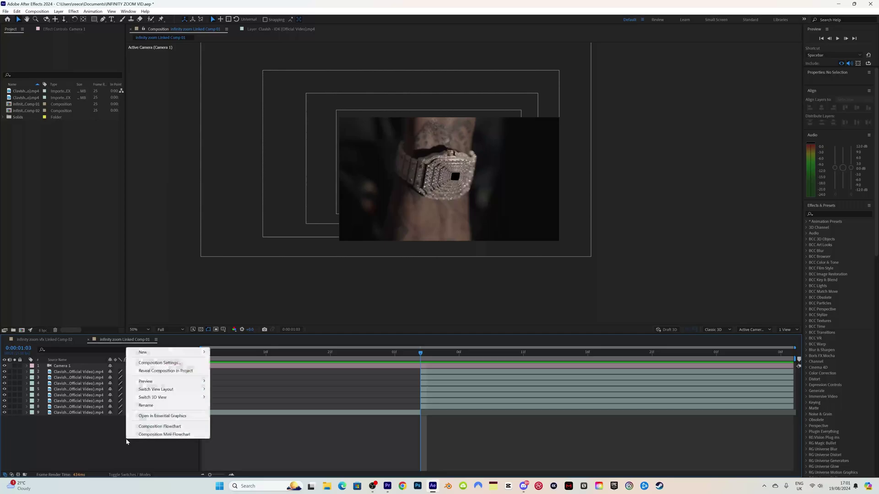
{"action": "mouse_move", "coordinate": [166, 352]}
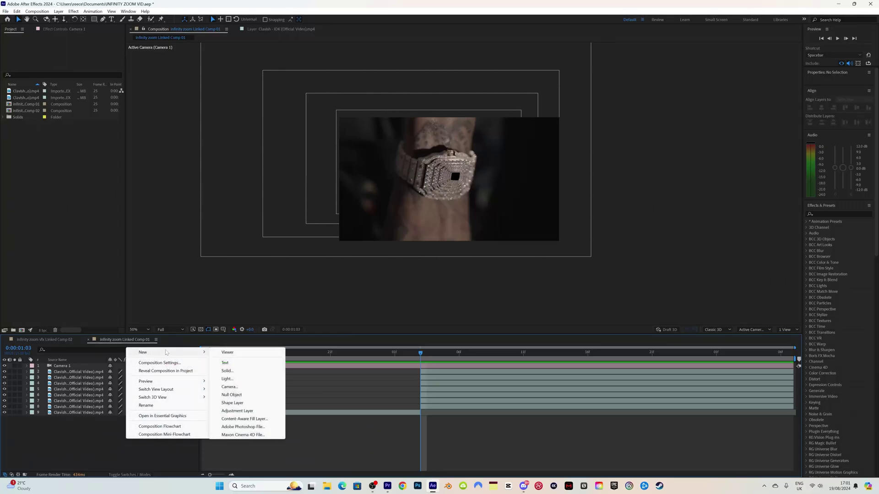
{"action": "left_click", "coordinate": [237, 411]}
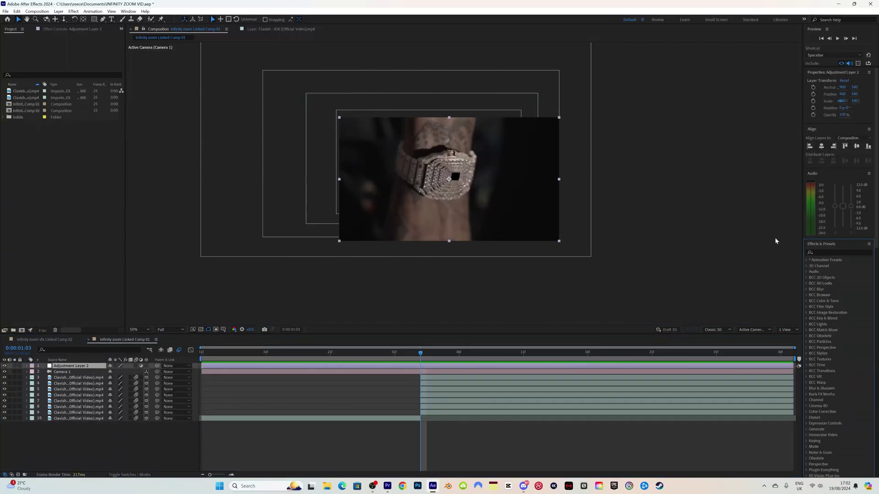
{"action": "left_click", "coordinate": [807, 260]}
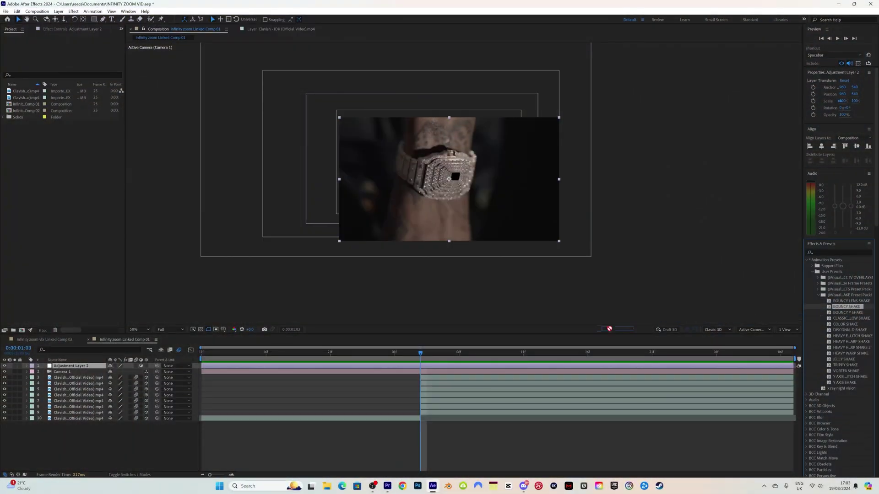
{"action": "left_click", "coordinate": [421, 366]}
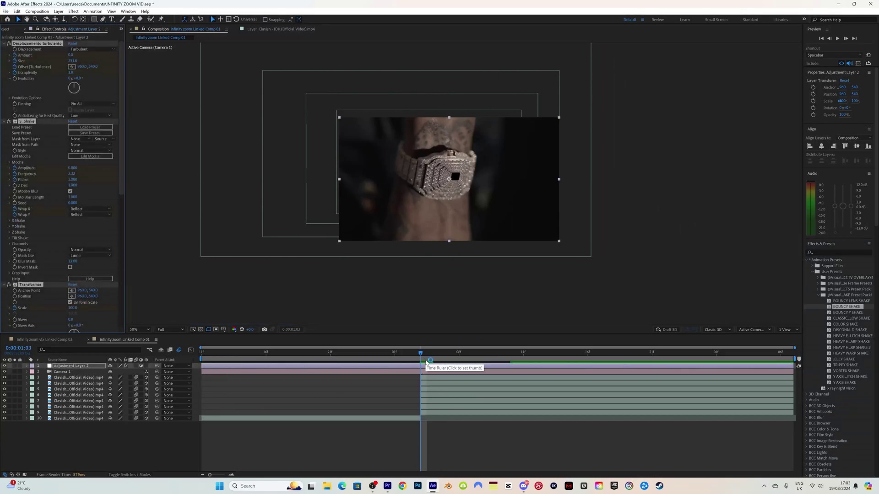
Reveal the adjustment layer's keyframes and shift the layer about three frames earlier so the shake starts before the zoom.
{"action": "key", "text": "u"}
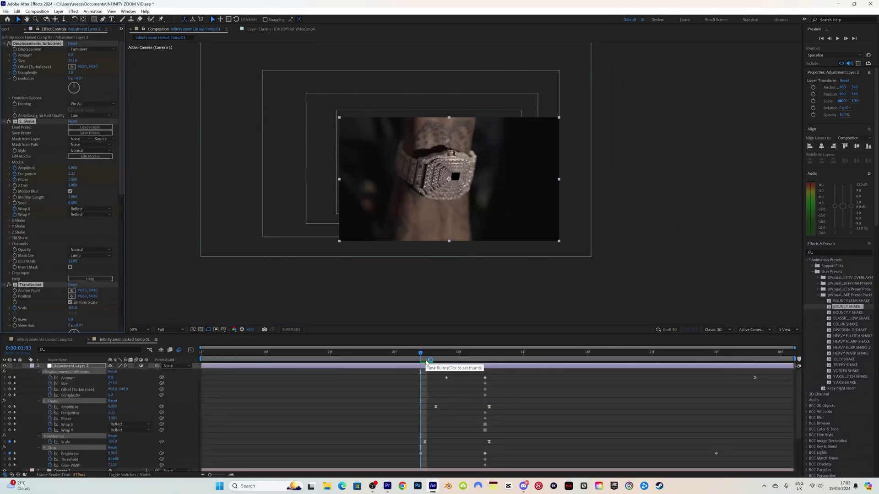
{"action": "mouse_move", "coordinate": [404, 355]}
{"action": "left_mouse_down"}
{"action": "mouse_move", "coordinate": [347, 356]}
{"action": "mouse_move", "coordinate": [420, 356]}
{"action": "left_mouse_up"}
{"action": "scroll", "coordinate": [437, 387], "scroll_direction": "down", "scroll_amount": 2}
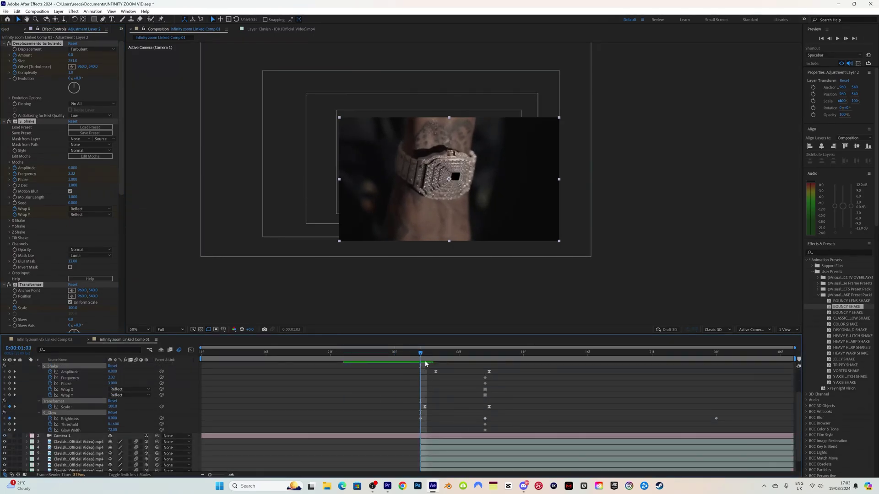
{"action": "scroll", "coordinate": [429, 387], "scroll_direction": "up", "scroll_amount": 2}
{"action": "left_click", "coordinate": [448, 369]}
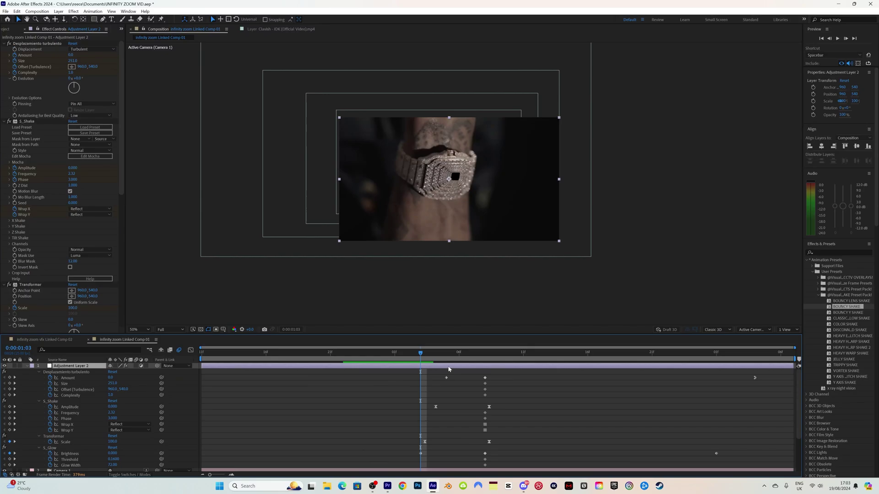
{"action": "left_click_drag", "start_coordinate": [432, 369], "coordinate": [412, 369]}
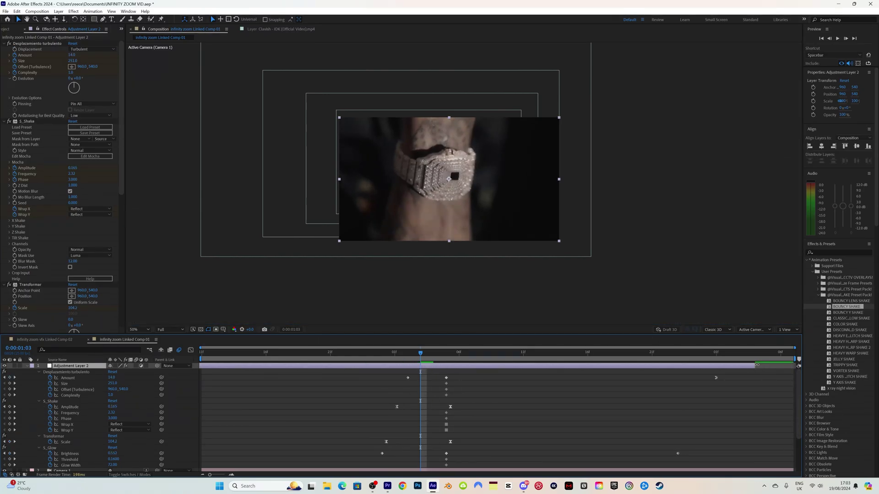
Play back the zoom with the shake from the start and inspect the dial opening at 0:00:01:21.
{"action": "left_click_drag", "start_coordinate": [422, 359], "coordinate": [203, 364]}
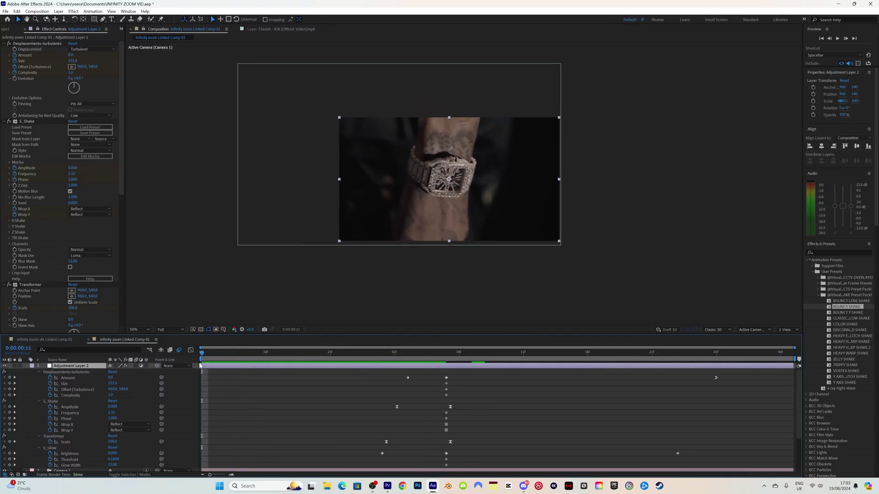
{"action": "key", "text": "space"}
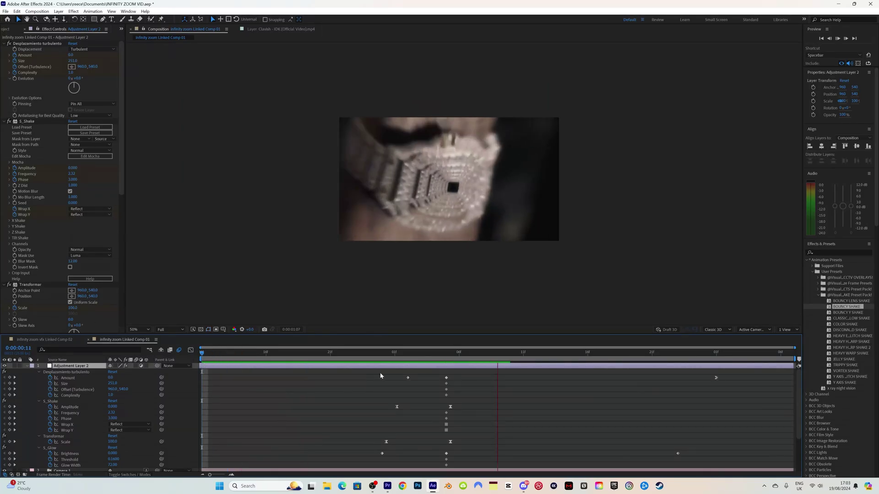
{"action": "key", "text": "space"}
{"action": "key", "text": "space"}
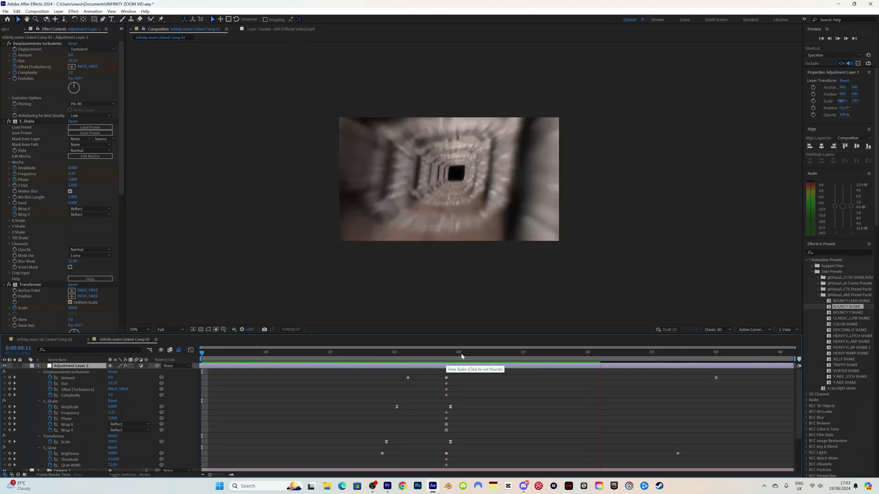
{"action": "left_click", "coordinate": [317, 353]}
{"action": "key", "text": "space"}
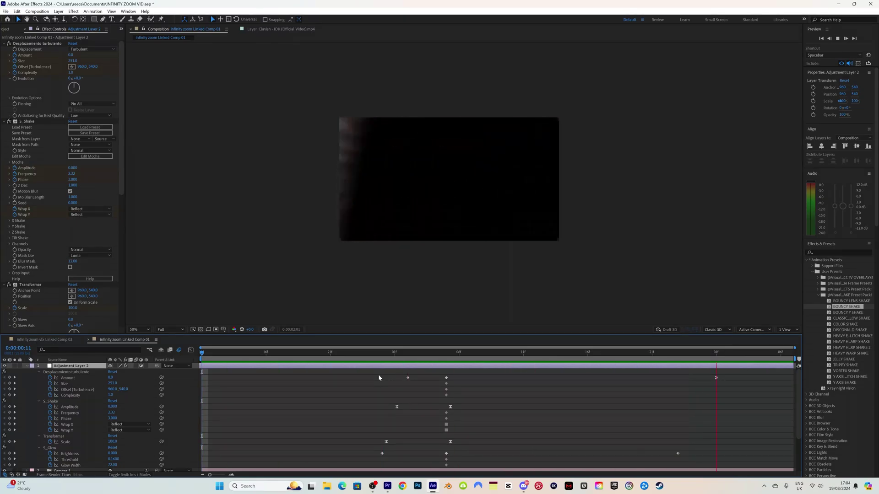
{"action": "left_click", "coordinate": [652, 350]}
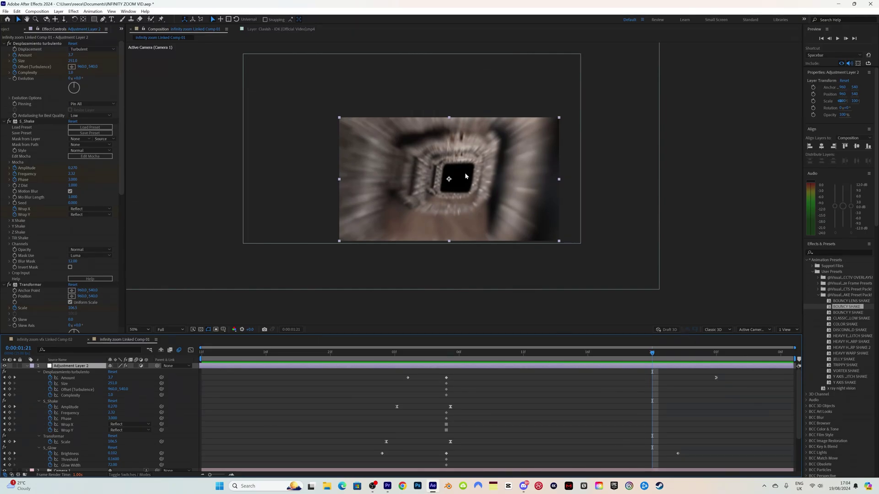
Switch to Premiere Pro and move the second video clip beneath the zoom composition so it starts at 00:00:00:17.
{"action": "left_click", "coordinate": [387, 486]}
{"action": "mouse_move", "coordinate": [399, 294]}
{"action": "left_mouse_down"}
{"action": "mouse_move", "coordinate": [471, 290]}
{"action": "mouse_move", "coordinate": [461, 287]}
{"action": "mouse_move", "coordinate": [469, 281]}
{"action": "mouse_move", "coordinate": [412, 281]}
{"action": "left_mouse_up"}
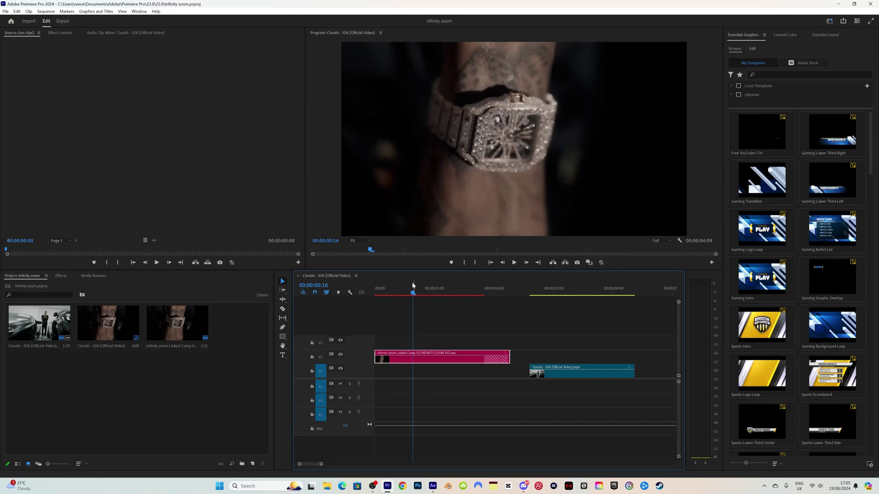
{"action": "key", "text": "Right"}
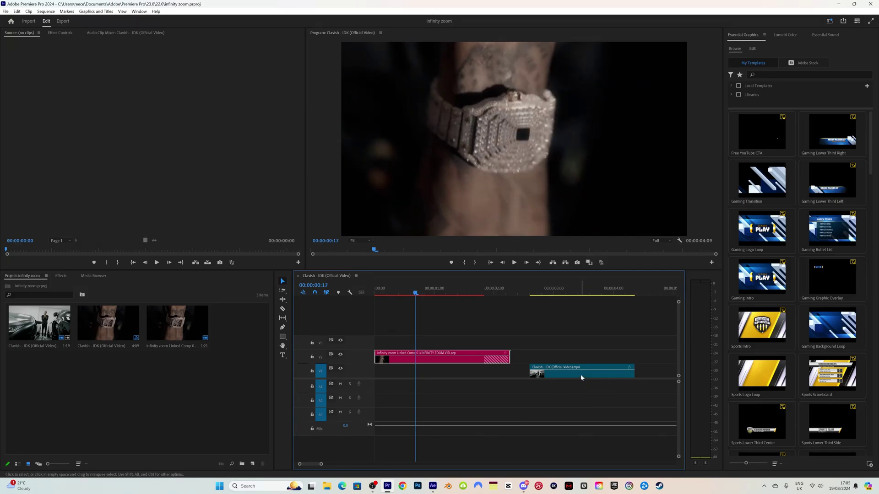
{"action": "left_click_drag", "start_coordinate": [581, 378], "coordinate": [466, 374]}
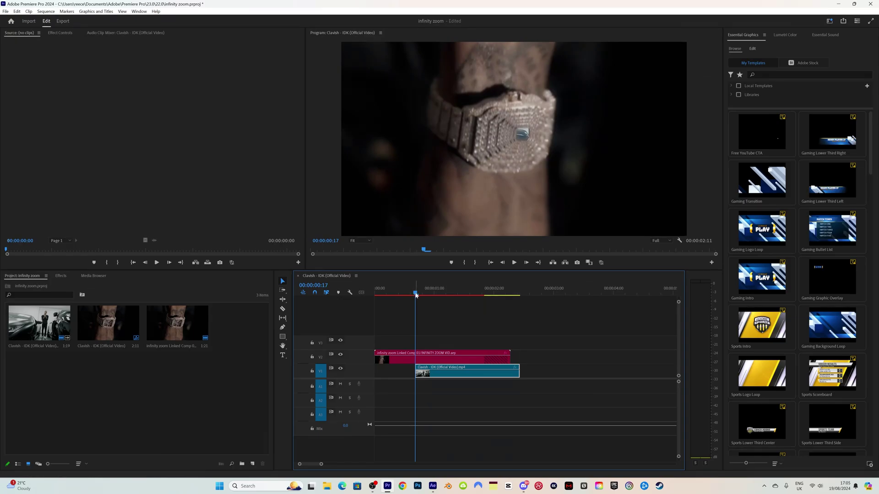
Preview the combined transition and extend the end of the lower clip to about 00:00:03:23.
{"action": "left_click_drag", "start_coordinate": [415, 294], "coordinate": [369, 286]}
{"action": "key", "text": "space"}
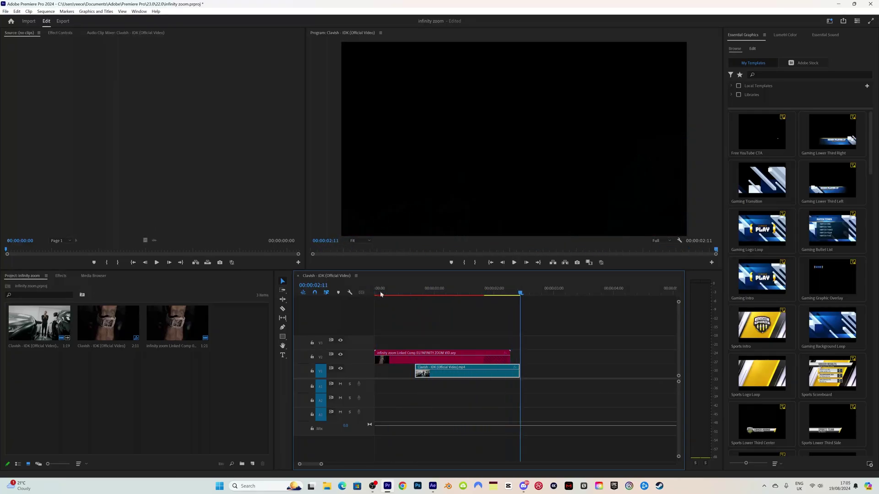
{"action": "key", "text": "Home"}
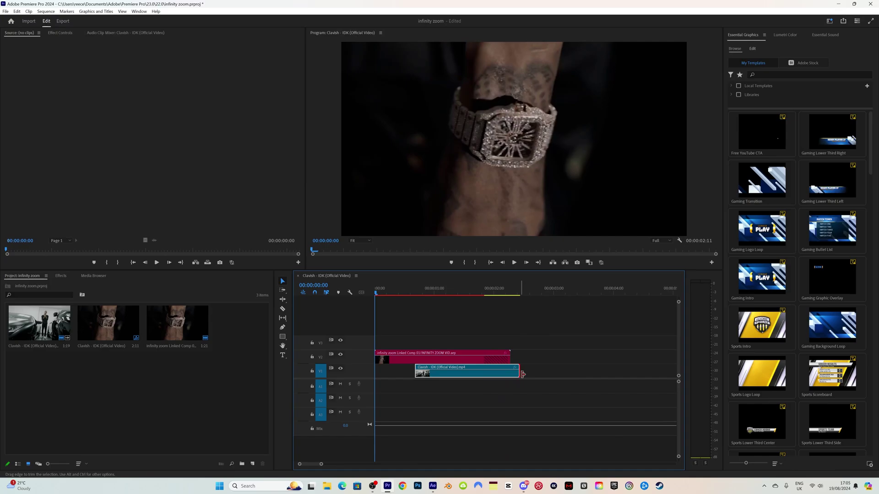
{"action": "left_click_drag", "start_coordinate": [522, 374], "coordinate": [609, 373]}
{"action": "key", "text": "space"}
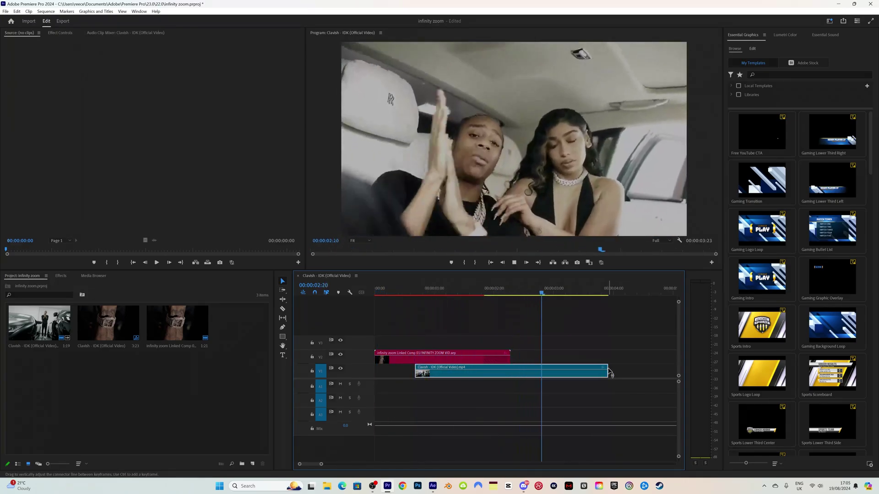
Park the playhead at 00:00:01:14 and create a new adjustment layer with the default video settings.
{"action": "left_click", "coordinate": [449, 289]}
{"action": "mouse_move", "coordinate": [451, 286]}
{"action": "left_mouse_down"}
{"action": "mouse_move", "coordinate": [473, 284]}
{"action": "mouse_move", "coordinate": [467, 292]}
{"action": "left_mouse_up"}
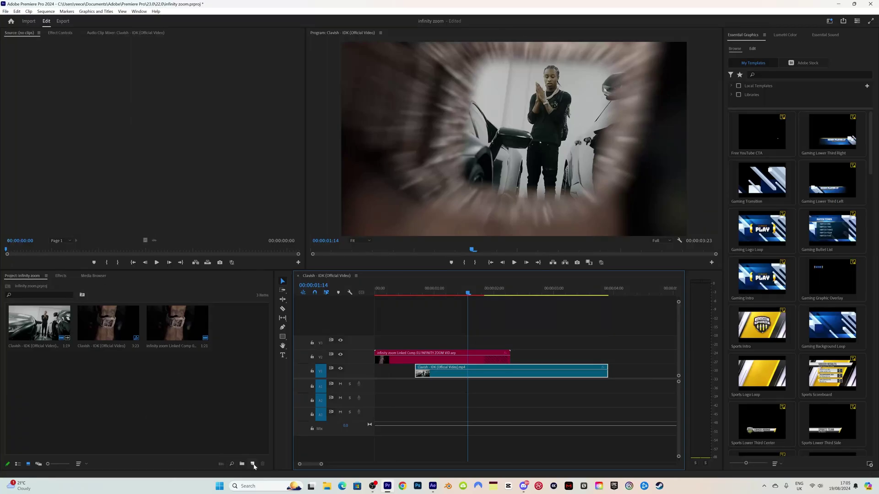
{"action": "left_click", "coordinate": [254, 466]}
{"action": "left_click", "coordinate": [287, 413]}
{"action": "left_click", "coordinate": [457, 273]}
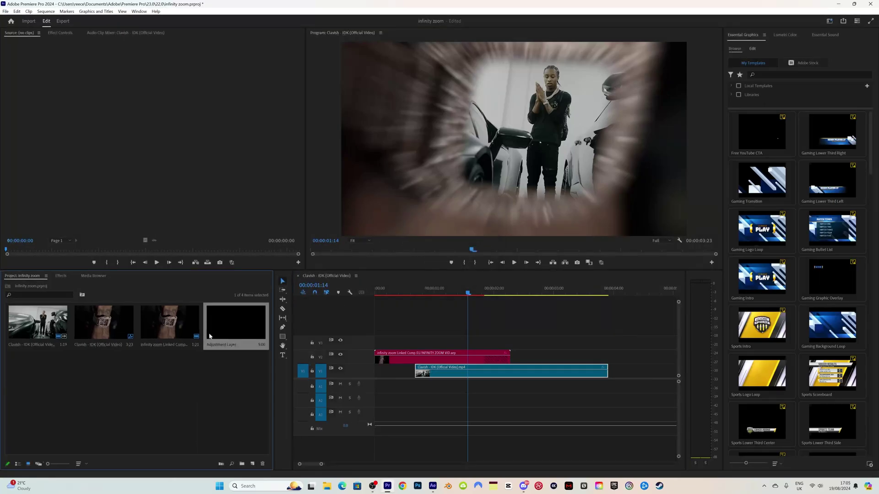
Mark a seven-frame section of the adjustment layer and place it above the zoom composition at 00:00:01:14.
{"action": "double_click", "coordinate": [241, 322]}
{"action": "left_click", "coordinate": [109, 264]}
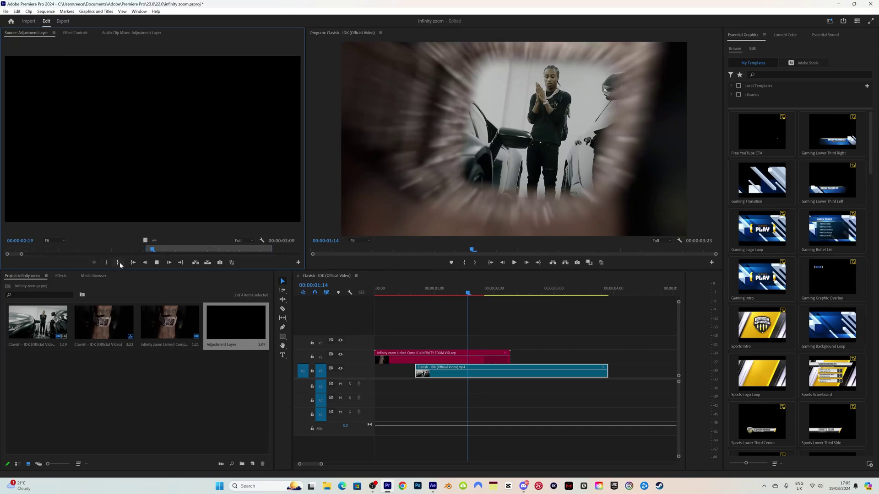
{"action": "key", "text": "Right"}
{"action": "key", "text": "Right"}
{"action": "key", "text": "Right"}
{"action": "key", "text": "Right"}
{"action": "key", "text": "Right"}
{"action": "key", "text": "Right"}
{"action": "key", "text": "o"}
{"action": "left_click_drag", "start_coordinate": [154, 240], "coordinate": [473, 351]}
Apply the Intense Flash Effect preset to the short adjustment layer and play back the transition from the start.
{"action": "left_click", "coordinate": [60, 275]}
{"action": "left_click", "coordinate": [6, 293]}
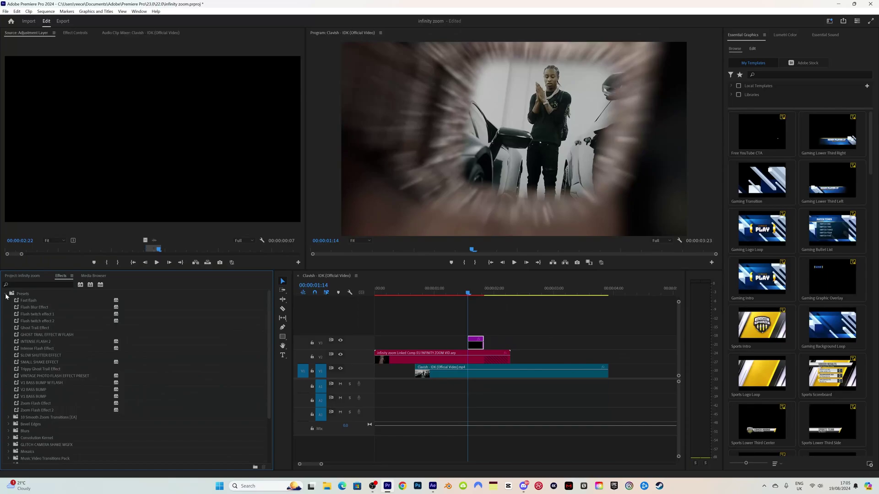
{"action": "left_click", "coordinate": [37, 348]}
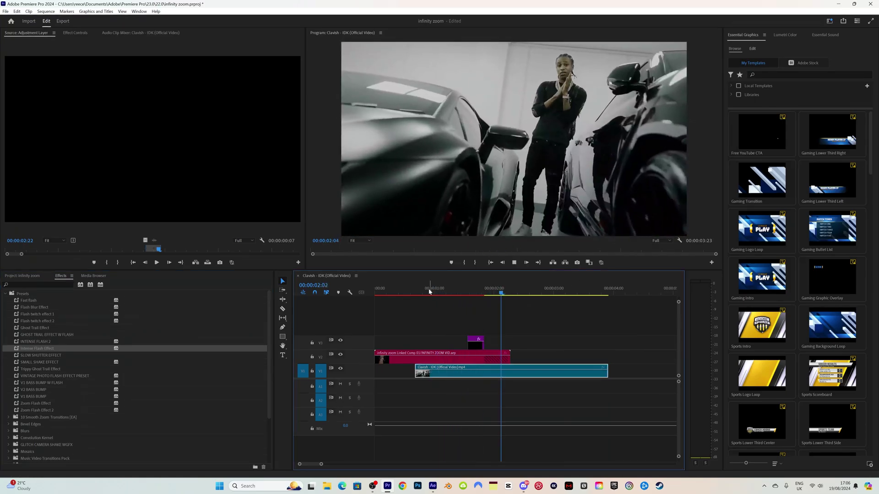
{"action": "left_click", "coordinate": [315, 299]}
{"action": "key", "text": "Home"}
{"action": "key", "text": "space"}
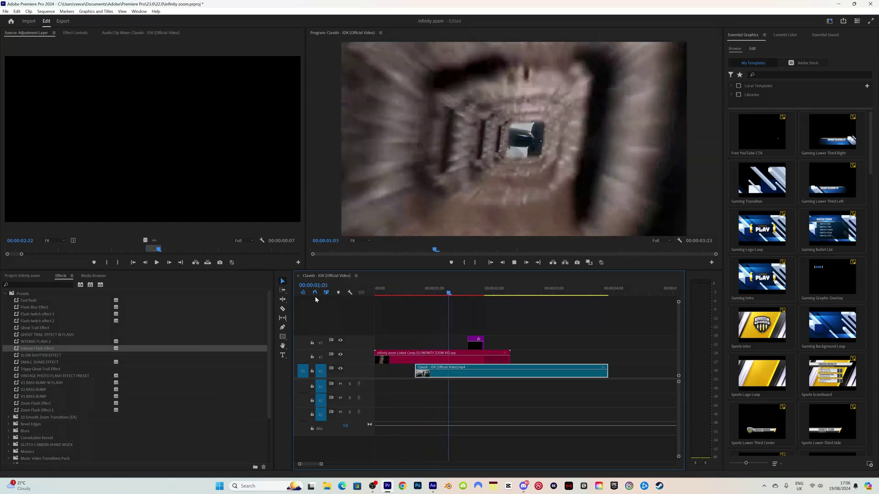